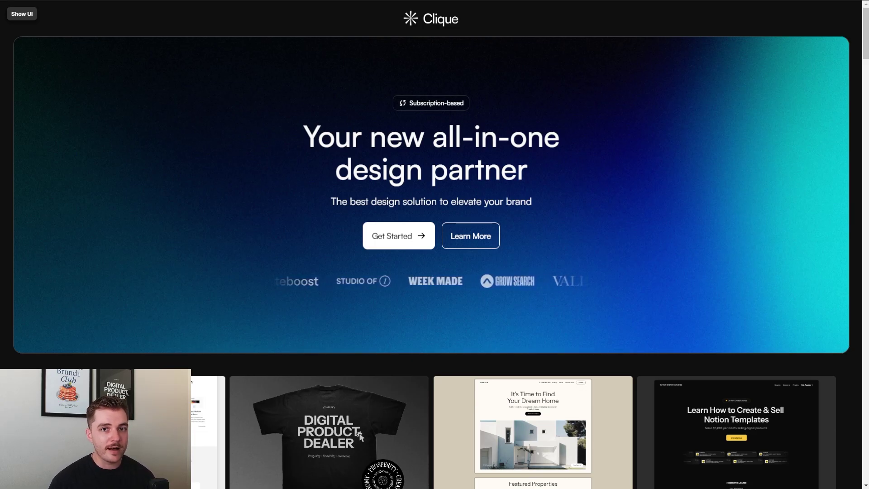
# - Exit the Clique site preview and return to the Home page in the editor
pyautogui.click(21, 14)
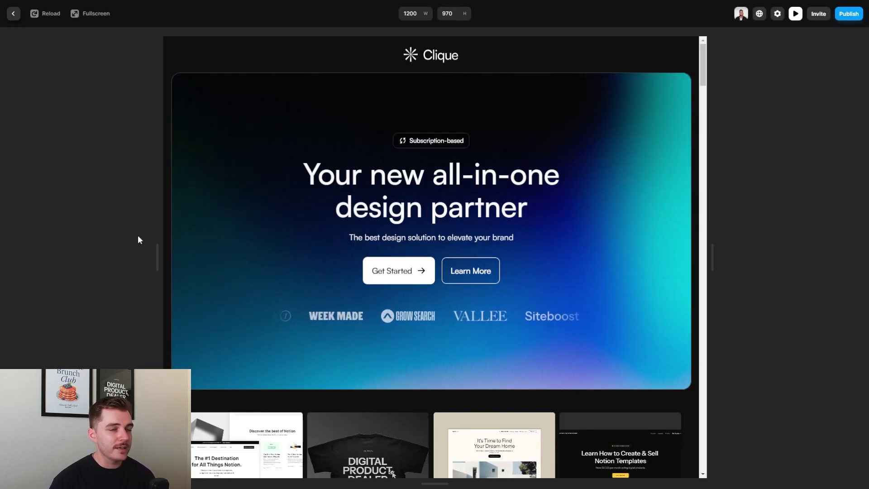
pyautogui.press('Escape')
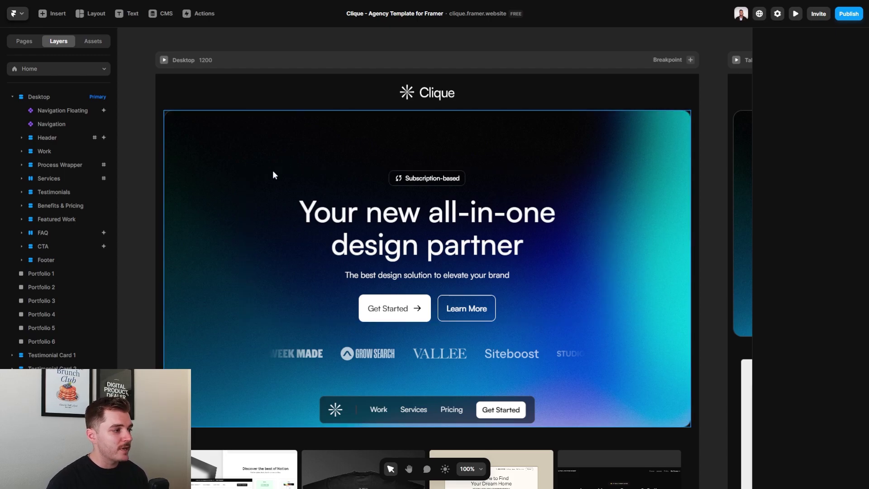
pyautogui.click(55, 93)
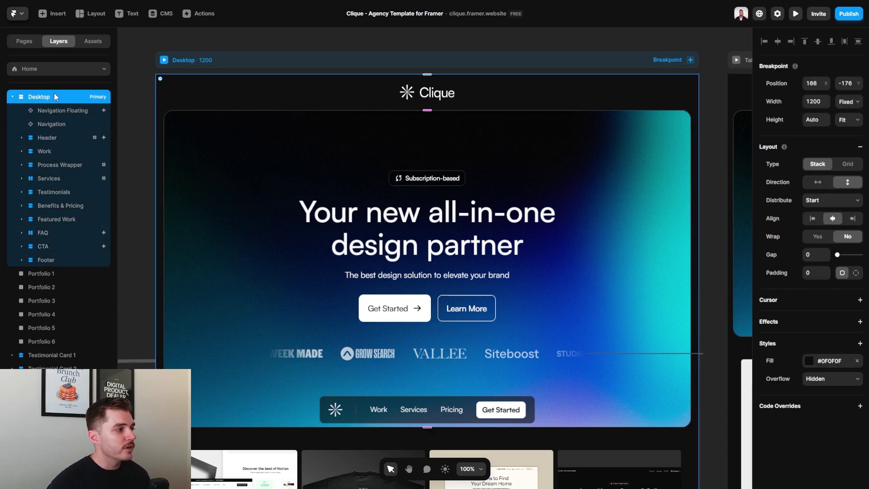
pyautogui.scroll(-10, 349, 239)
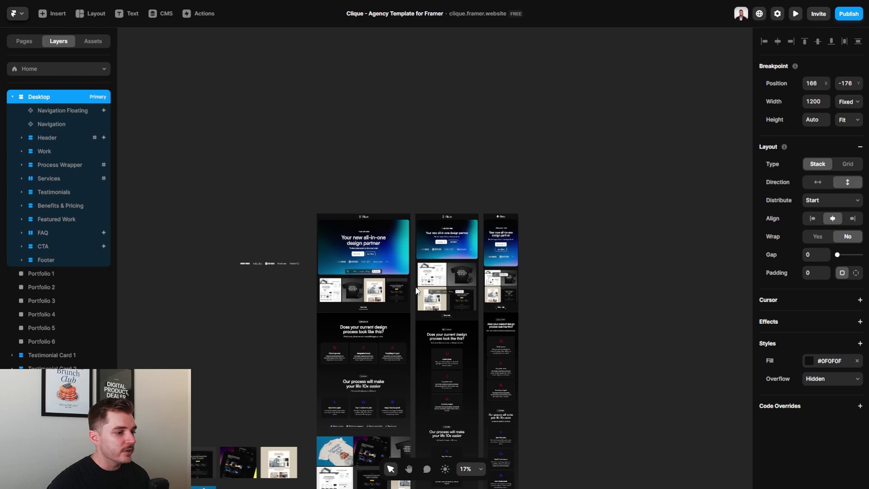
pyautogui.scroll(-1, 431, 162)
pyautogui.scroll(3, 430, 163)
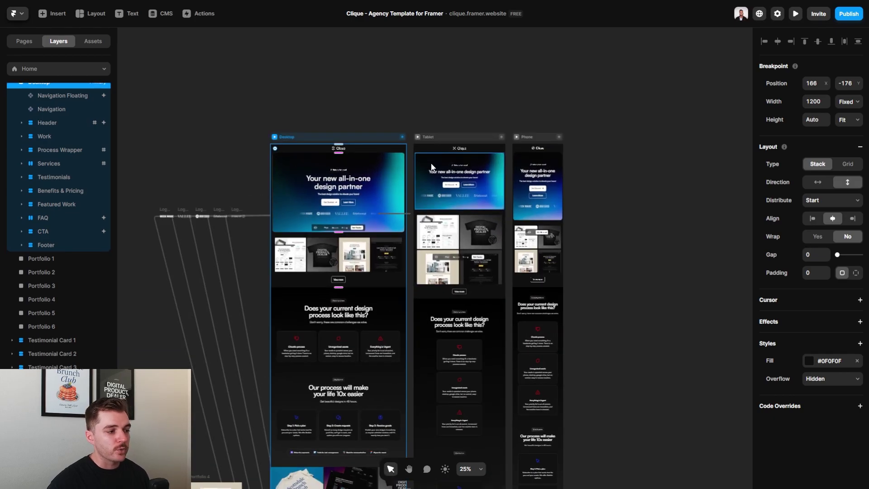
pyautogui.moveTo(431, 167); pyautogui.dragTo(561, 61)
pyautogui.moveTo(489, 315)
pyautogui.mouseDown()
pyautogui.moveTo(488, 117)
pyautogui.moveTo(489, 315)
pyautogui.mouseUp()
pyautogui.scroll(3, 488, 315)
pyautogui.hotkey('shift', '0')
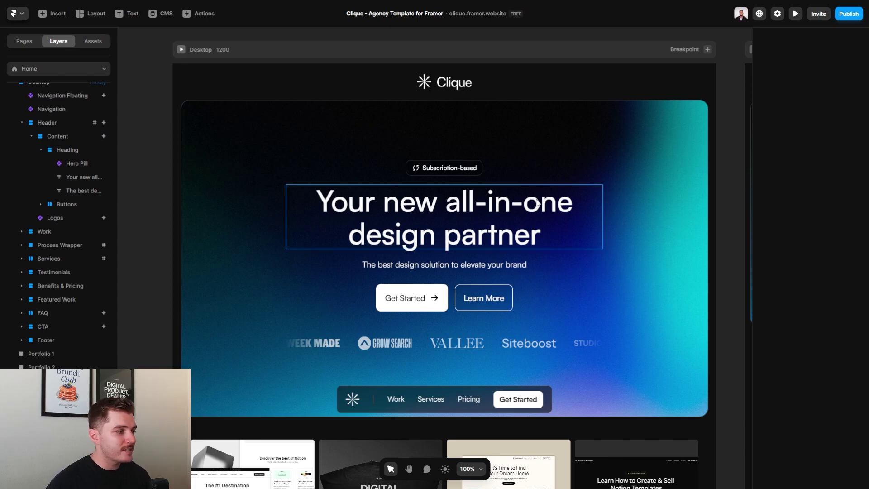
pyautogui.click(598, 215)
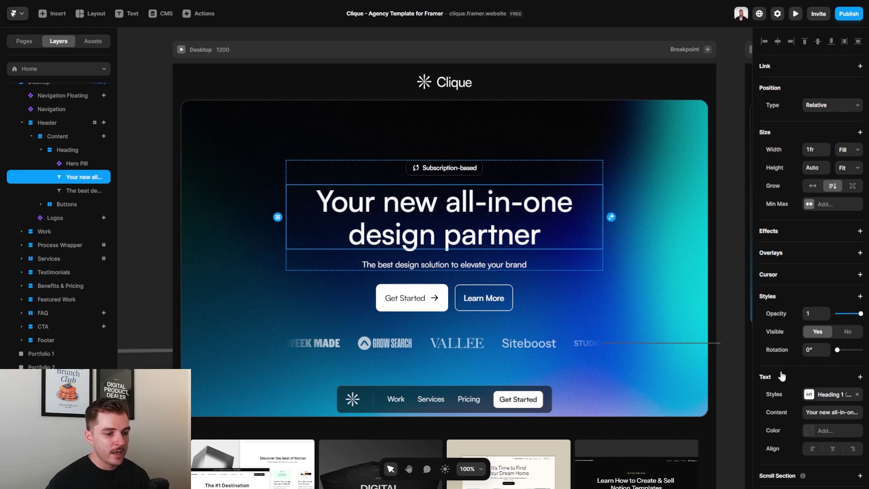
pyautogui.scroll(-2, 814, 378)
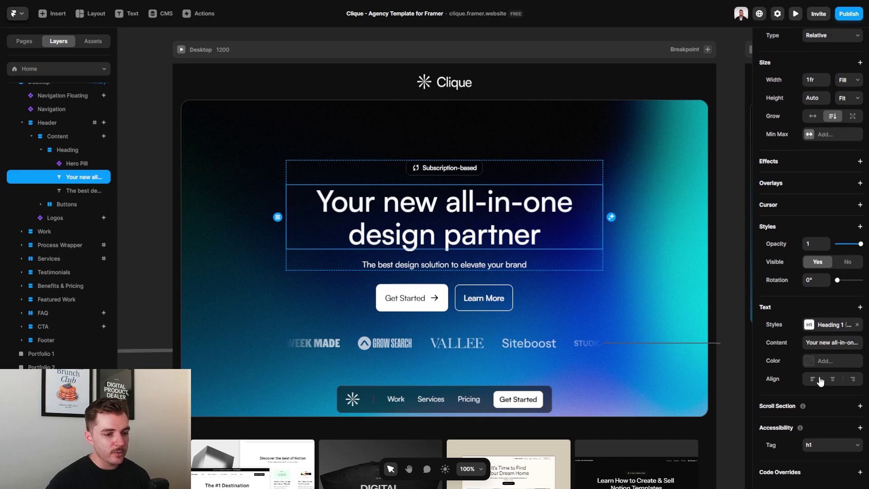
pyautogui.click(828, 345)
pyautogui.write('H')
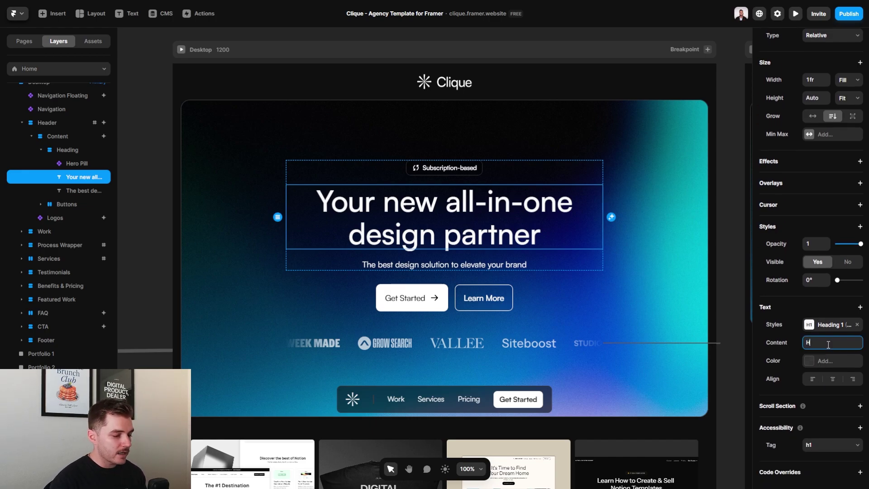
pyautogui.write('ello World')
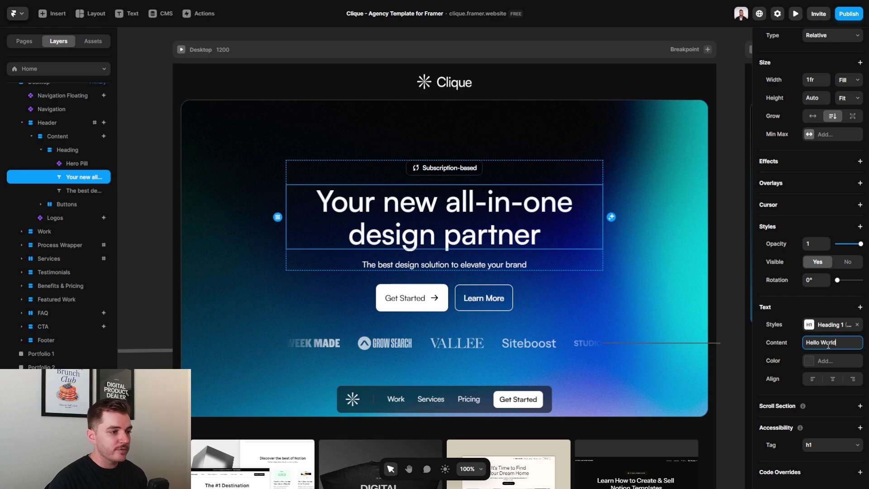
pyautogui.press('Return')
pyautogui.click(727, 245)
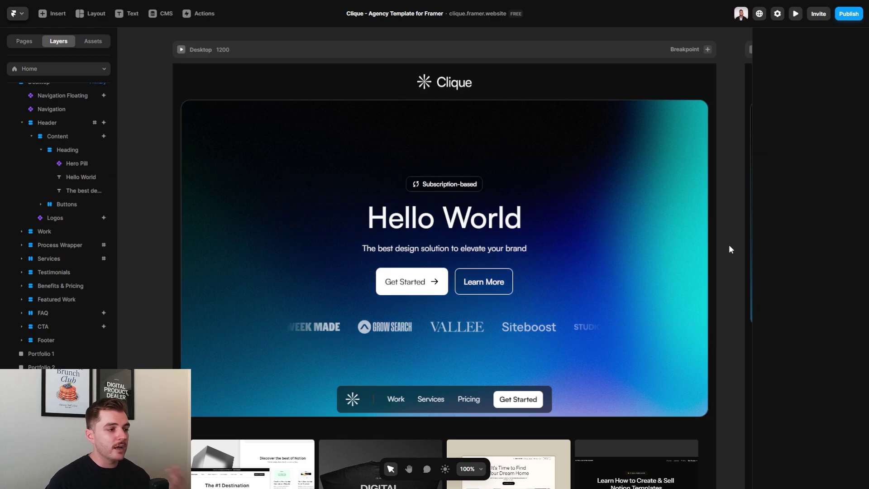
pyautogui.hotkey('ctrl', 'z')
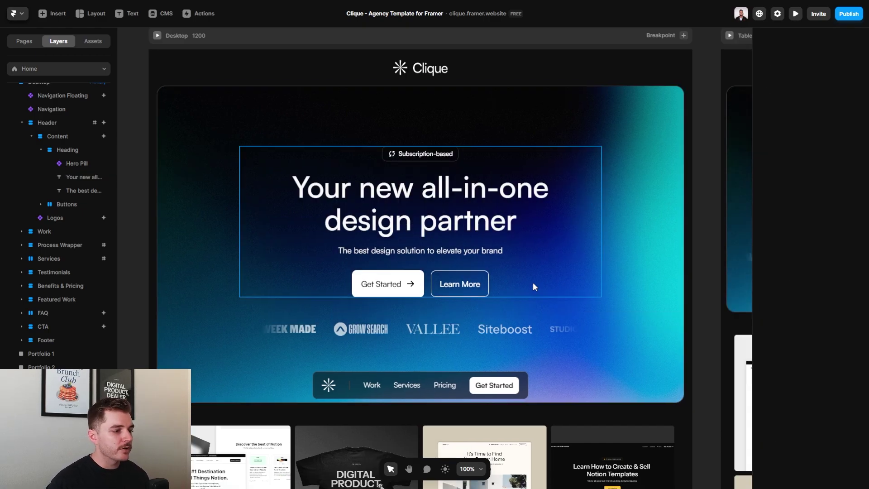
pyautogui.scroll(-3, 533, 282)
pyautogui.hscroll(-3, 533, 281)
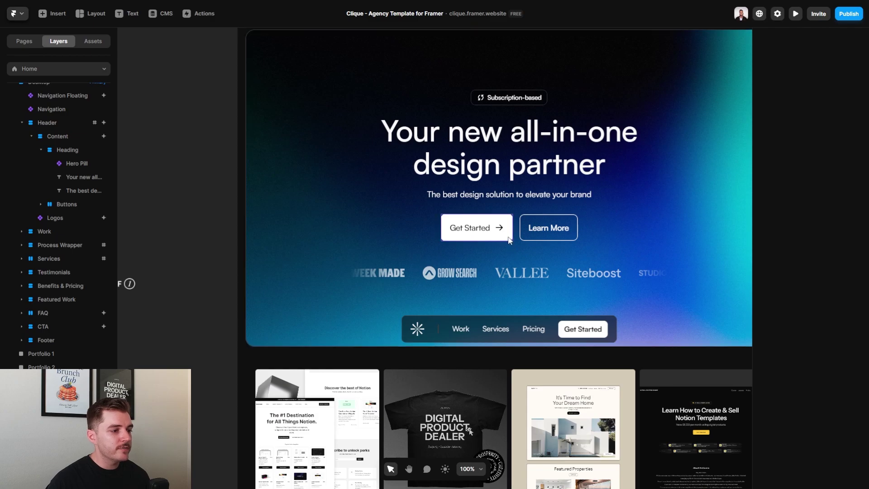
pyautogui.click(509, 238)
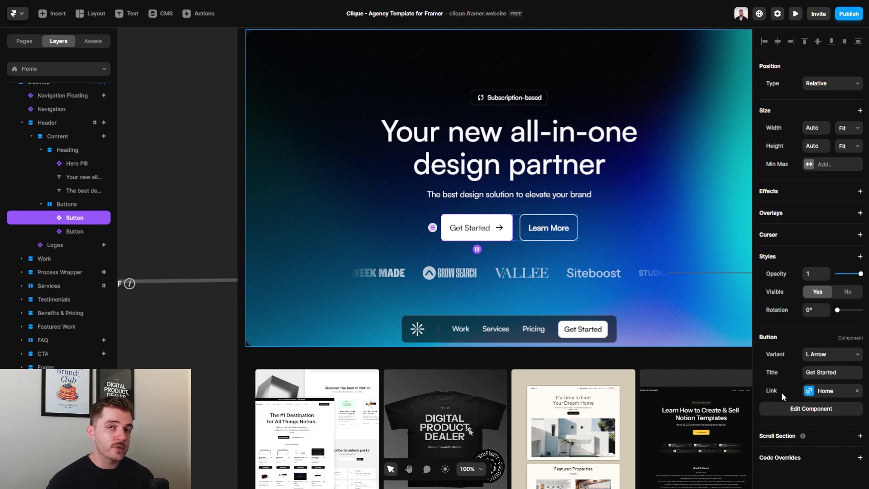
pyautogui.click(816, 392)
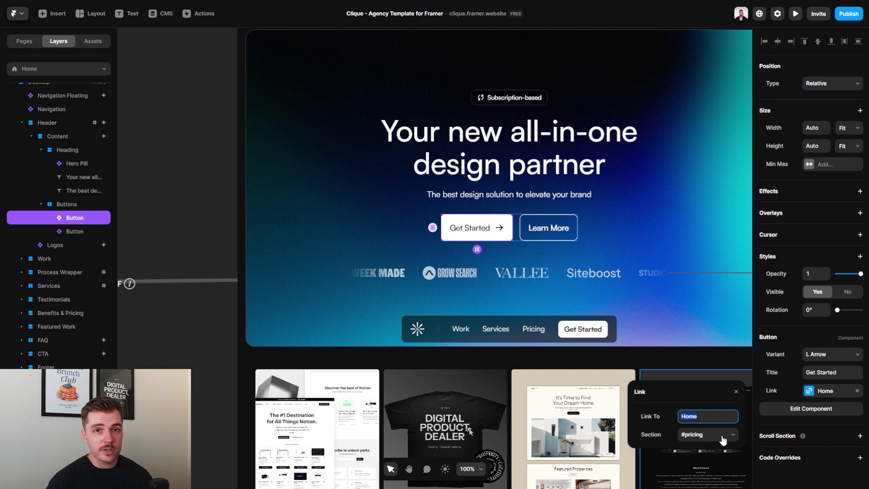
pyautogui.press('Escape')
pyautogui.click(571, 237)
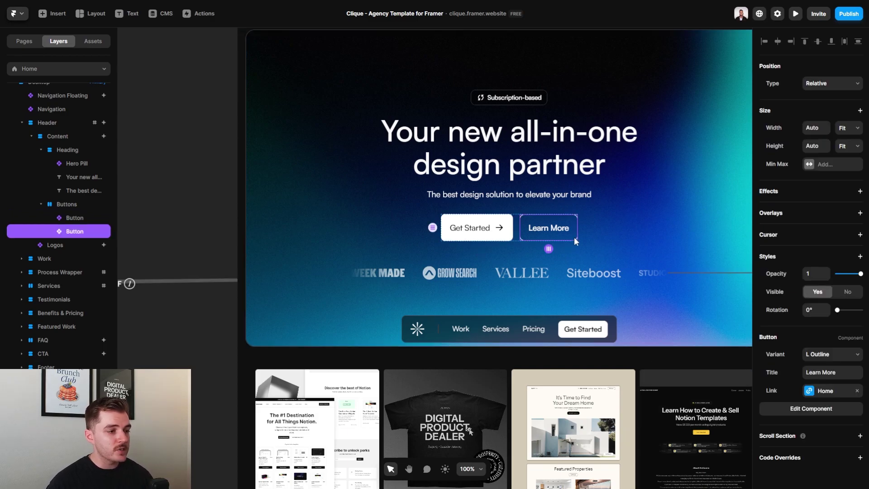
pyautogui.click(848, 397)
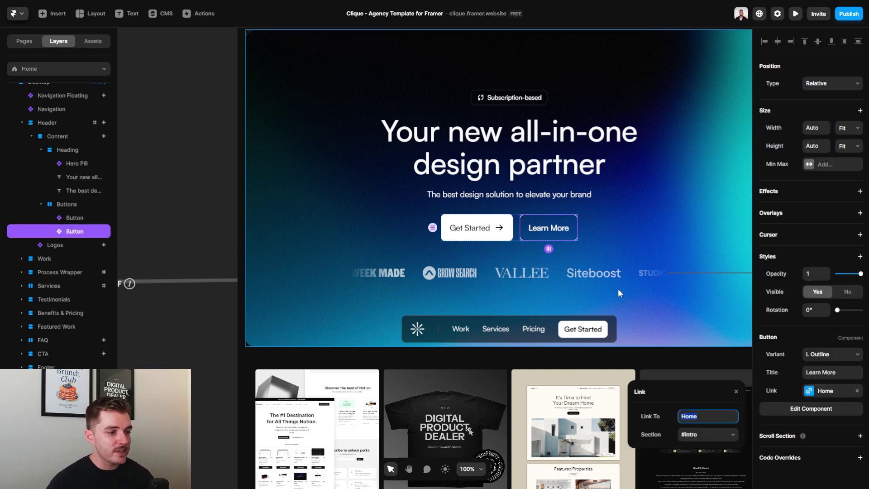
pyautogui.scroll(-2, 400, 297)
pyautogui.scroll(-10, 399, 297)
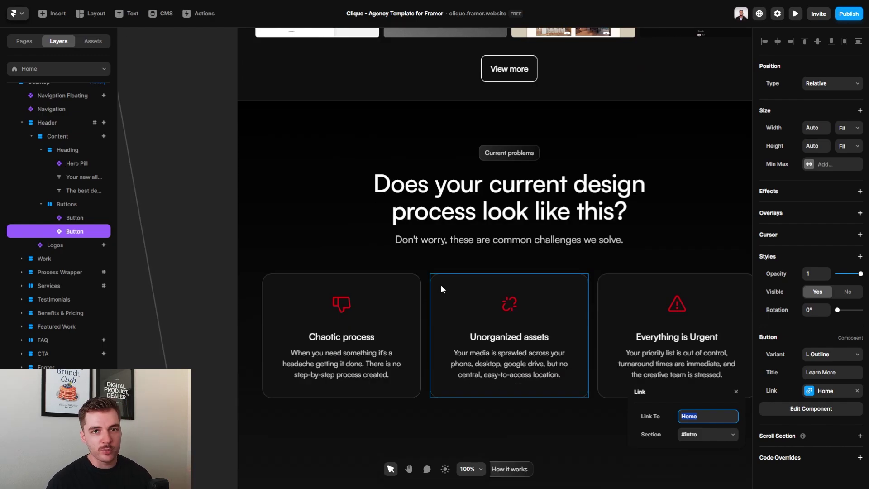
pyautogui.scroll(8, 442, 290)
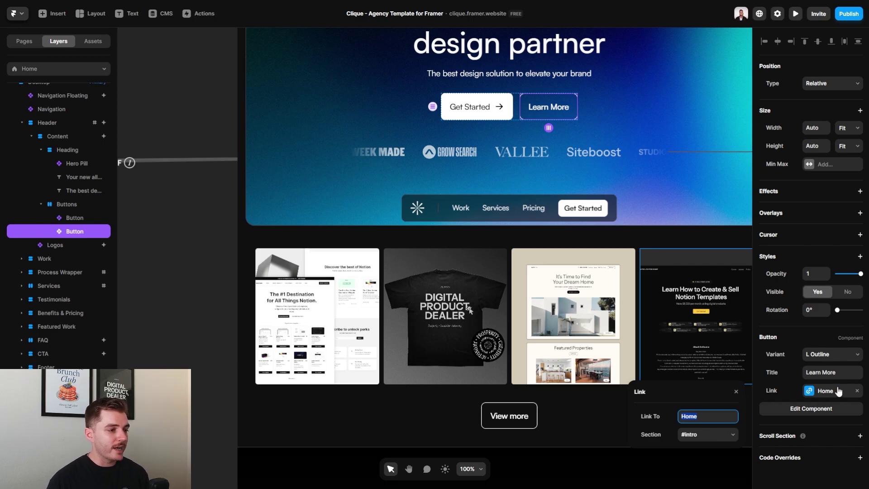
pyautogui.press('Escape')
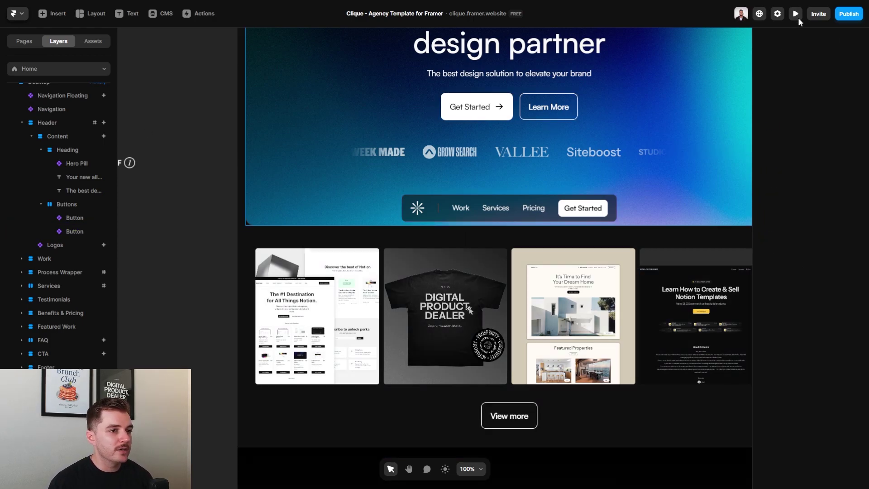
# - Preview the Clique site, scroll the page, and follow Pricing to the membership plans
pyautogui.click(795, 14)
pyautogui.scroll(-7, 564, 178)
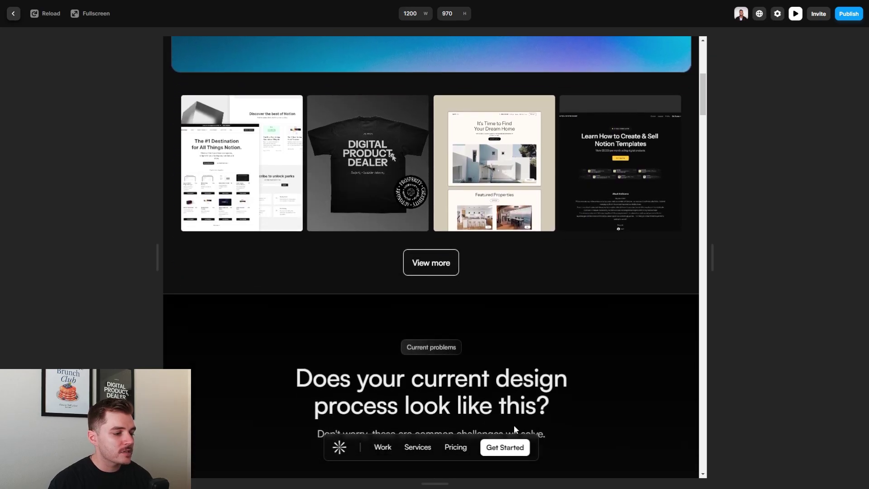
pyautogui.scroll(-3, 514, 426)
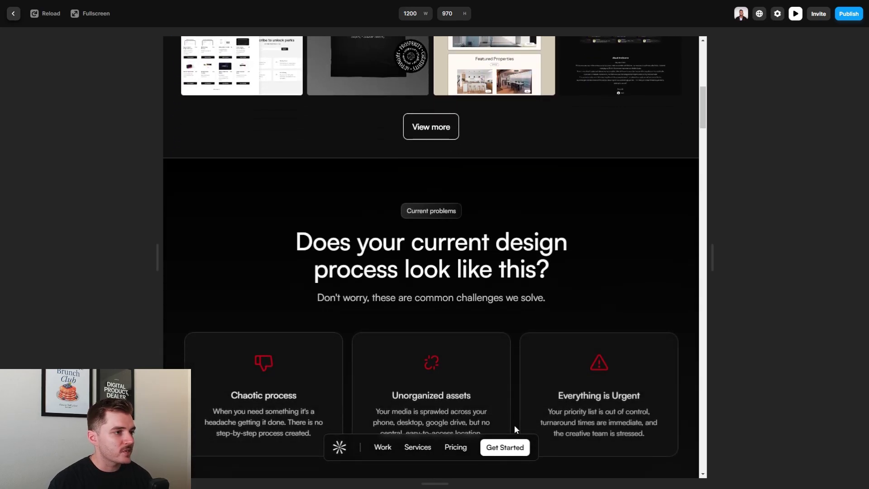
pyautogui.scroll(10, 516, 422)
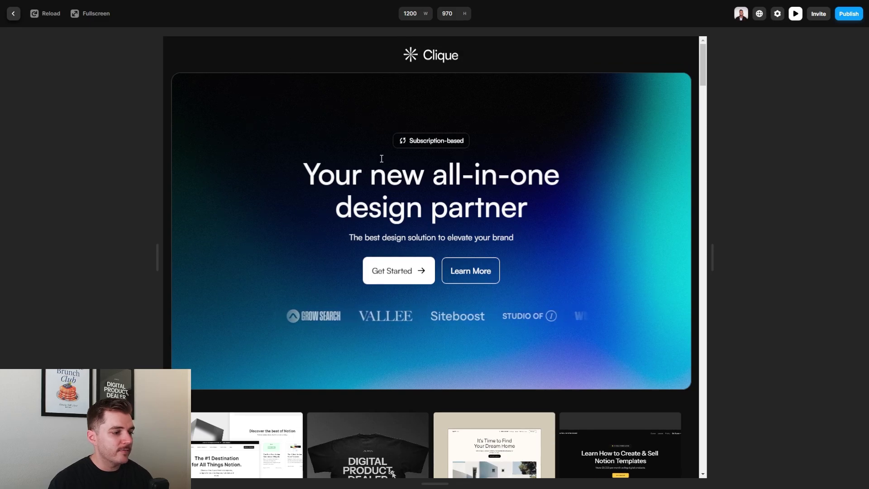
pyautogui.scroll(-8, 484, 247)
pyautogui.scroll(-1, 421, 420)
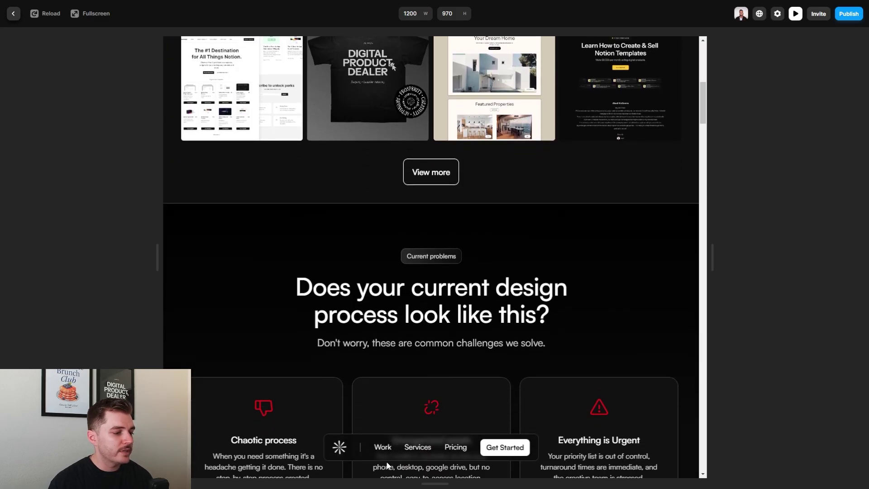
pyautogui.click(453, 447)
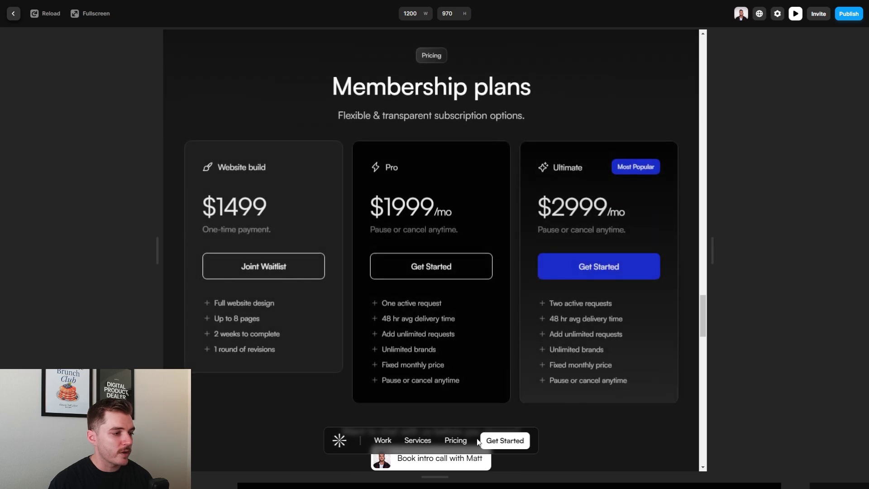
pyautogui.scroll(15, 446, 374)
pyautogui.scroll(10, 447, 375)
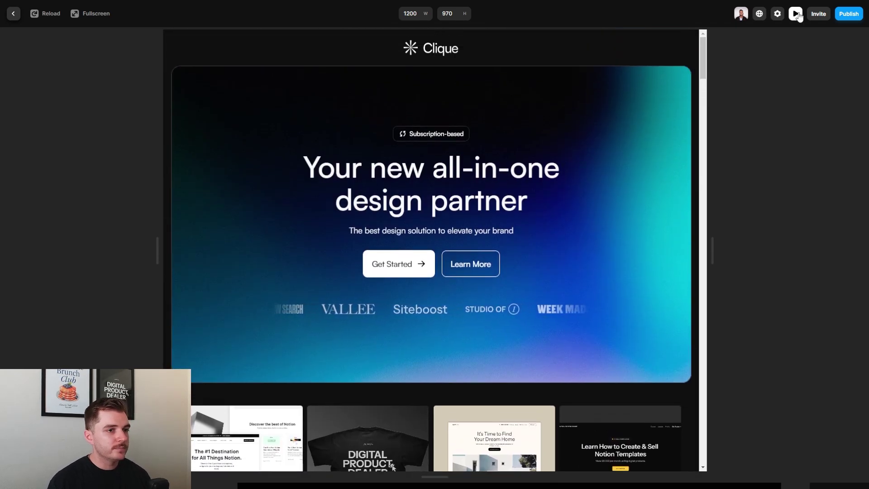
# - Select the scrolling logo ticker and preview the site to watch the logos move
pyautogui.press('Escape')
pyautogui.click(505, 151)
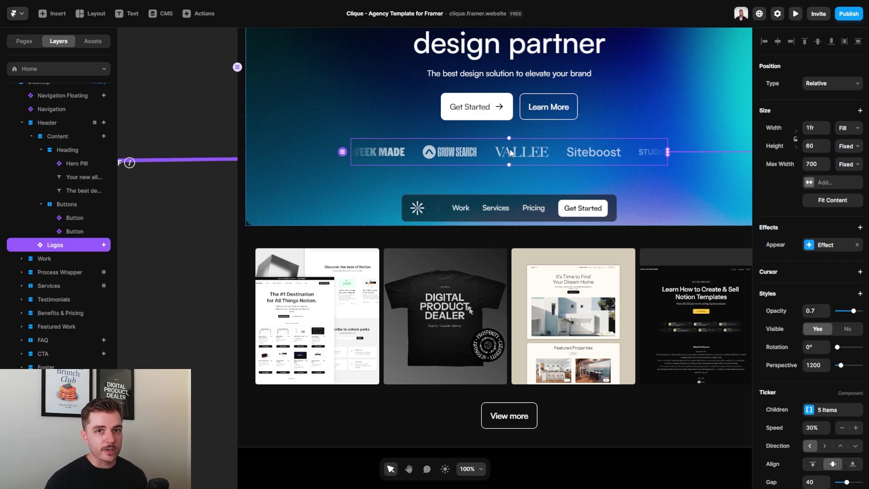
pyautogui.click(794, 14)
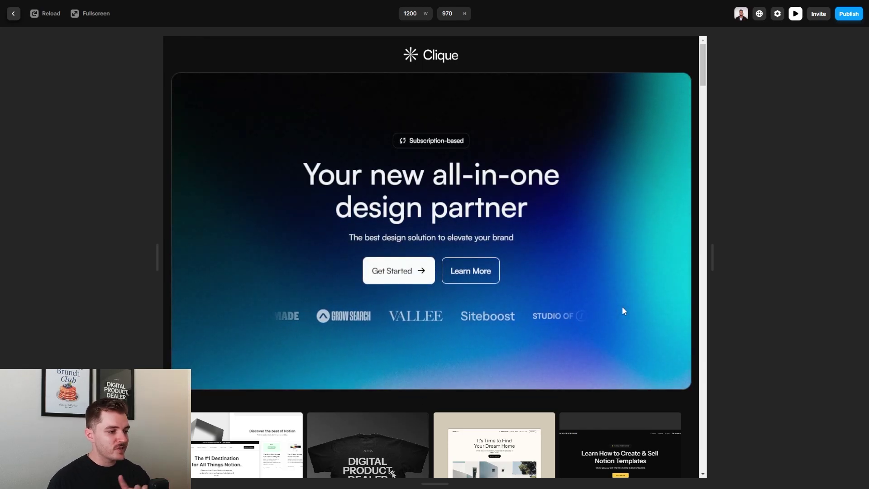
pyautogui.click(795, 14)
# - Inside the logo ticker, select the WEEK MADE logo and open its image fill settings
pyautogui.doubleClick(484, 156)
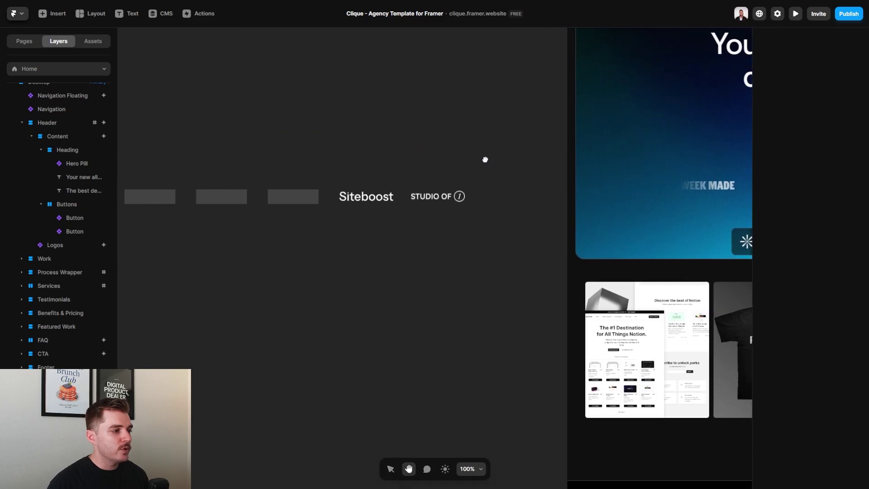
pyautogui.click(337, 202)
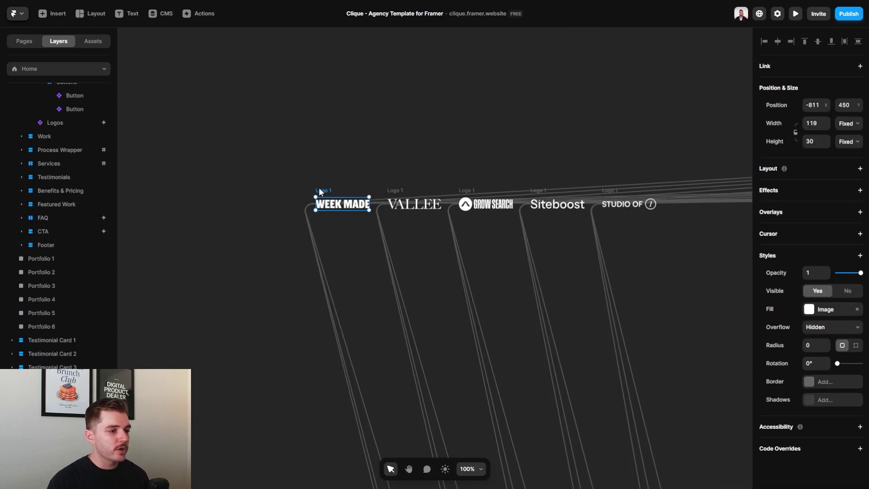
pyautogui.hscroll(5, 633, 181)
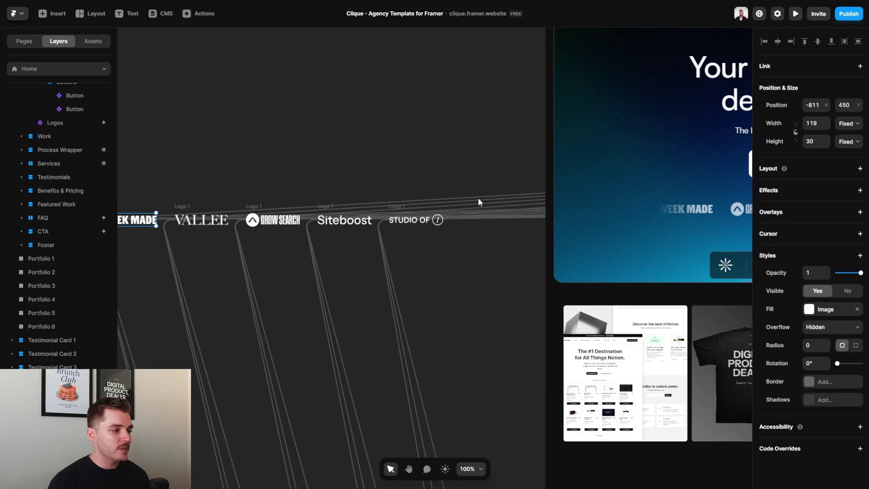
pyautogui.hscroll(-5, 307, 166)
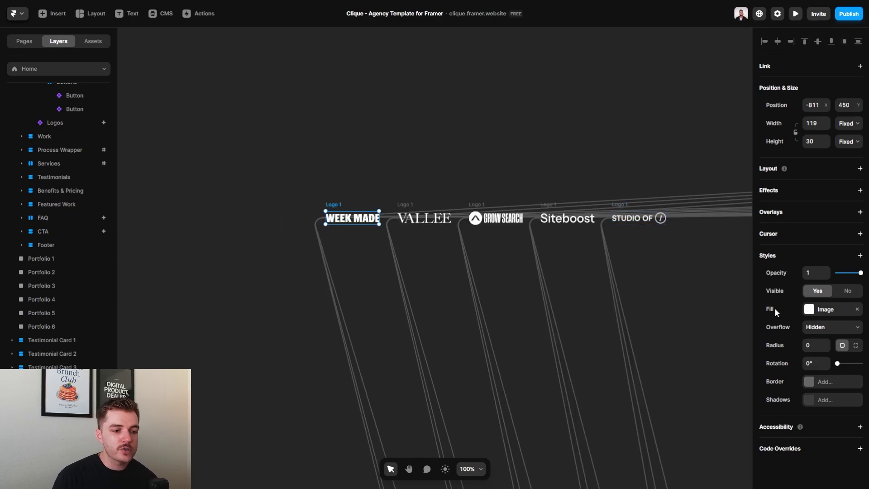
pyautogui.click(825, 310)
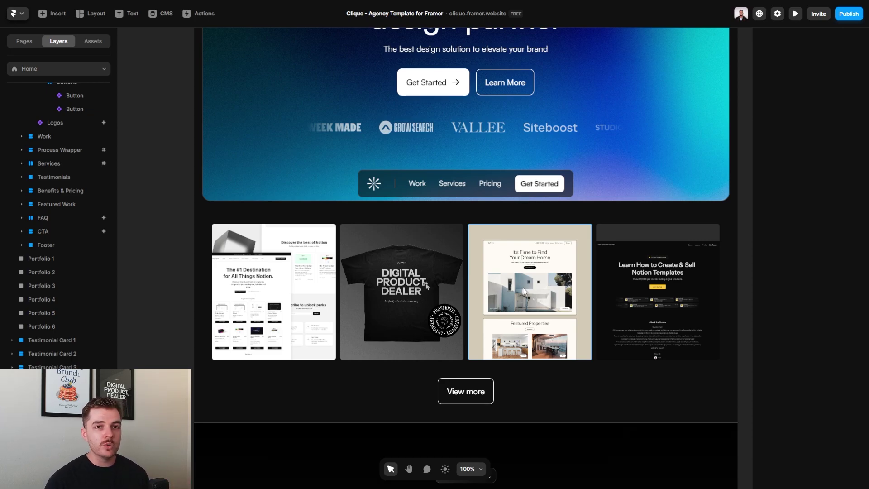
# - Inspect the first portfolio image's fill settings and close them without changing the image
pyautogui.click(287, 275)
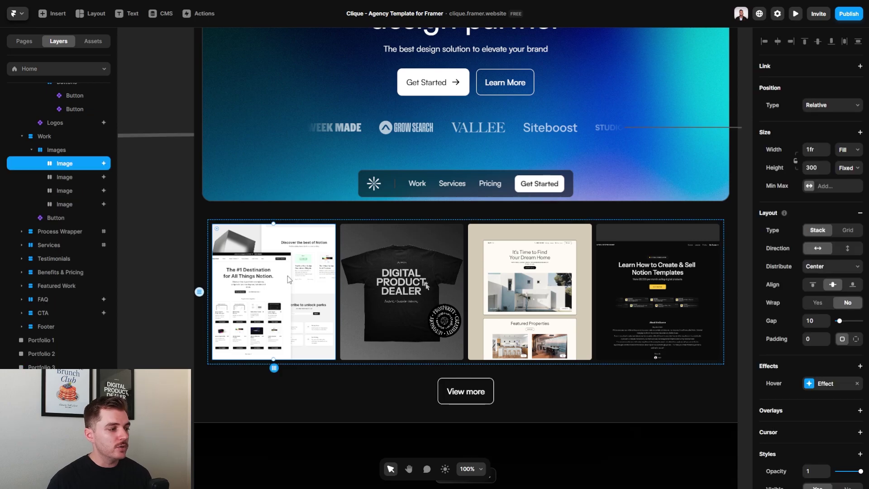
pyautogui.doubleClick(286, 275)
pyautogui.moveTo(694, 344)
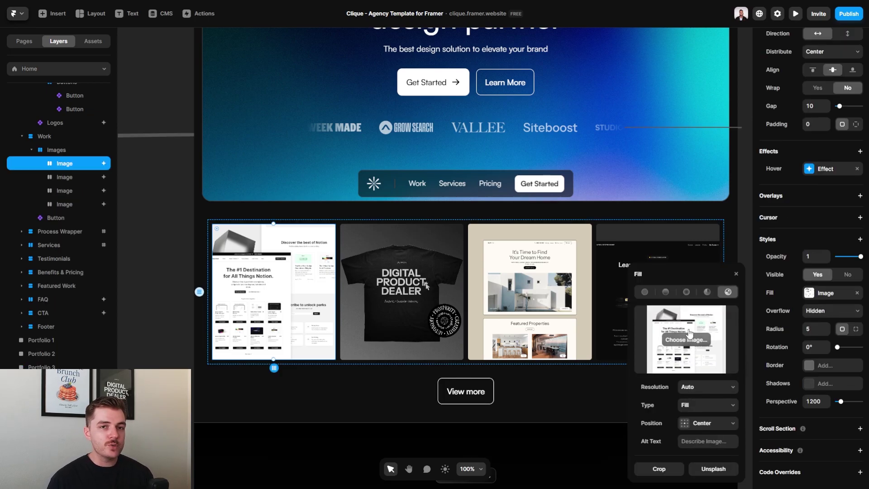
pyautogui.click(162, 220)
pyautogui.scroll(-10, 183, 233)
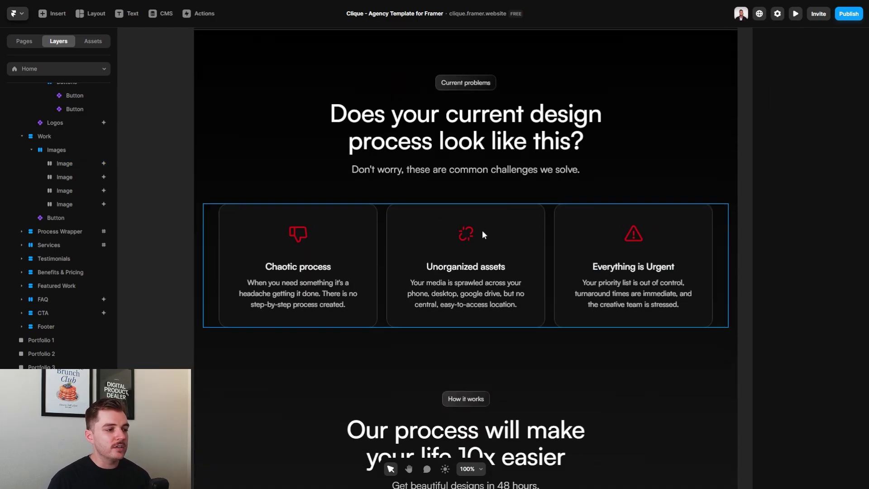
pyautogui.click(631, 235)
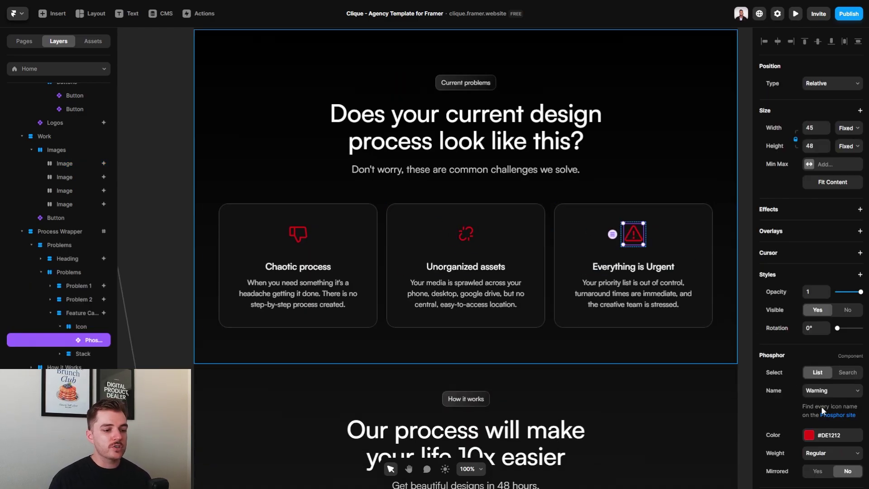
pyautogui.scroll(-2, 821, 406)
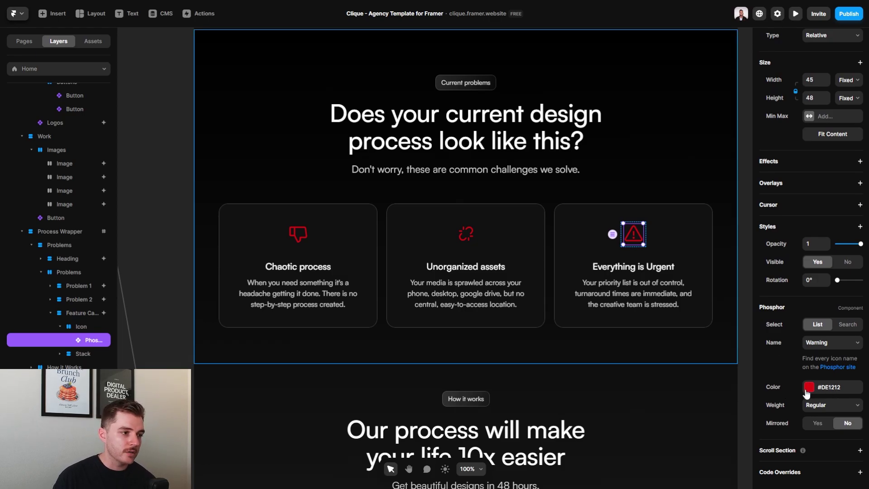
pyautogui.click(189, 235)
pyautogui.scroll(2, 198, 223)
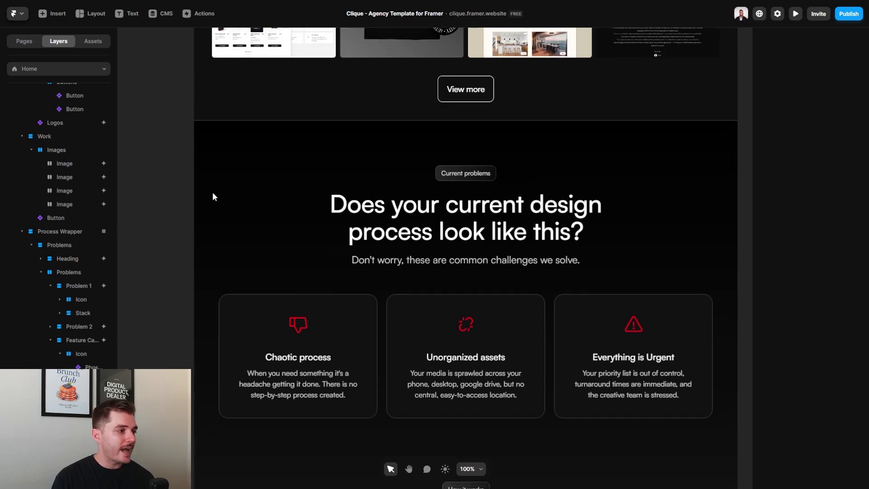
pyautogui.click(235, 181)
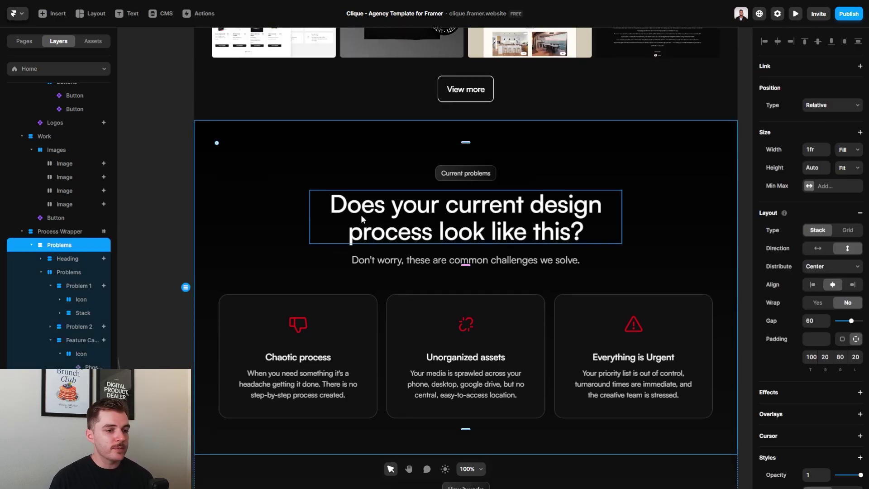
pyautogui.click(61, 231)
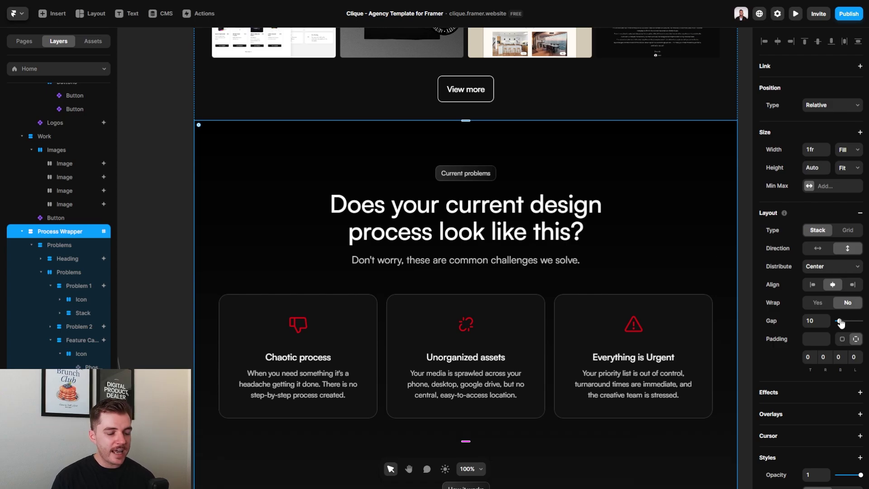
pyautogui.scroll(-5, 837, 321)
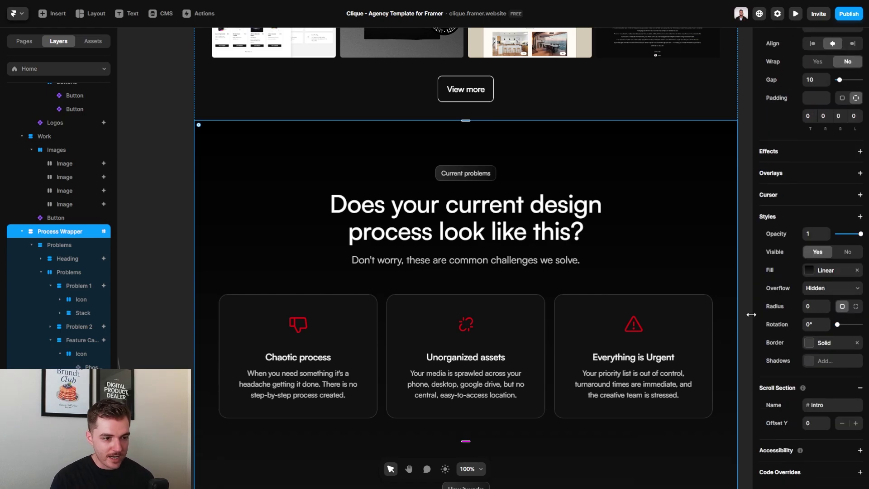
pyautogui.click(826, 271)
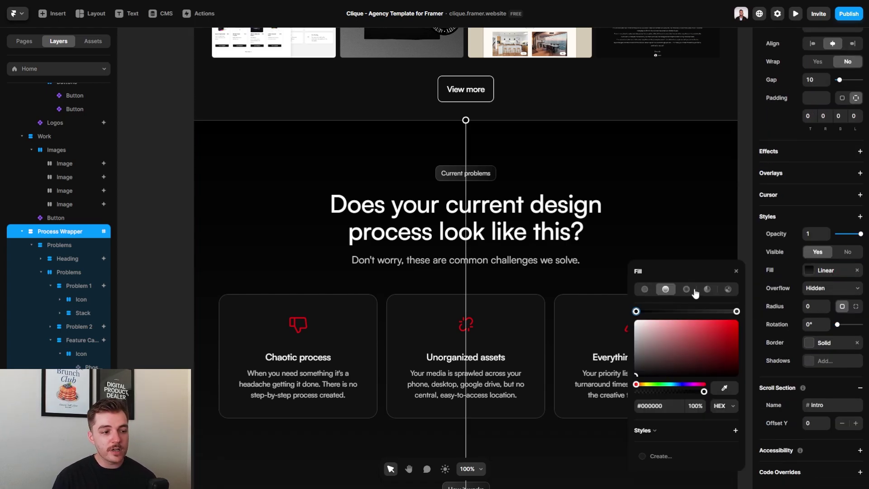
pyautogui.click(644, 290)
pyautogui.click(665, 290)
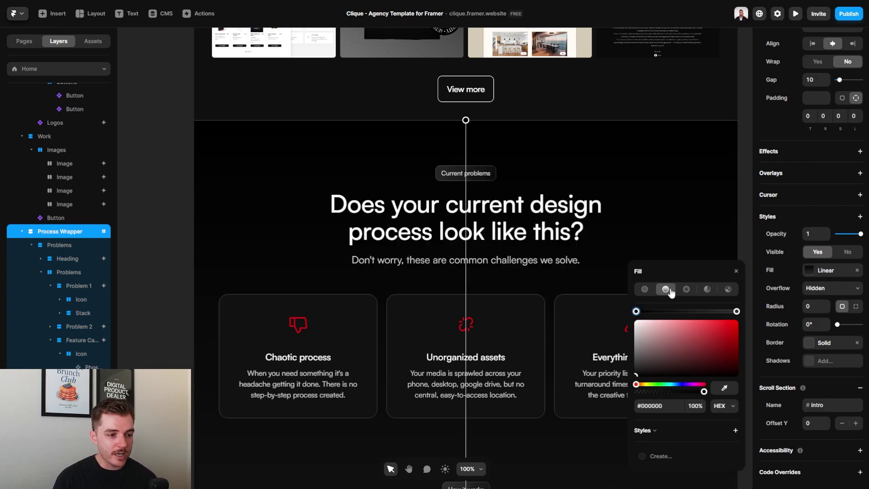
pyautogui.click(691, 289)
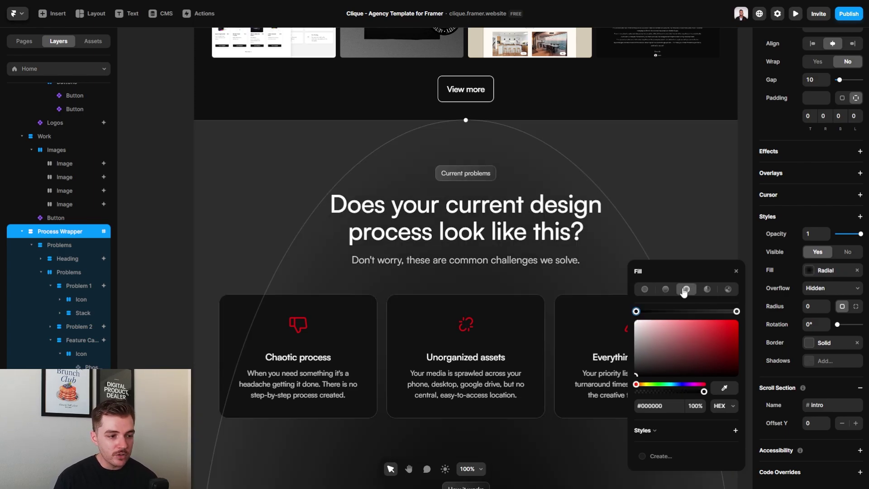
pyautogui.click(665, 289)
pyautogui.click(736, 271)
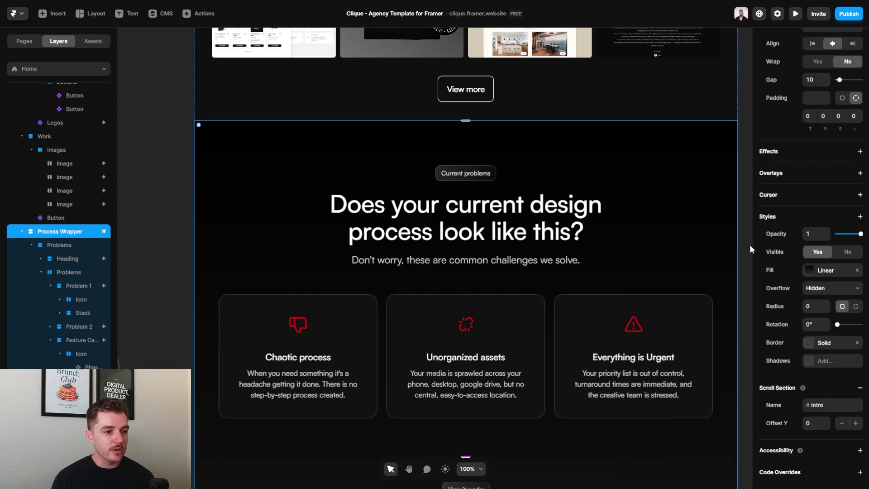
pyautogui.click(530, 215)
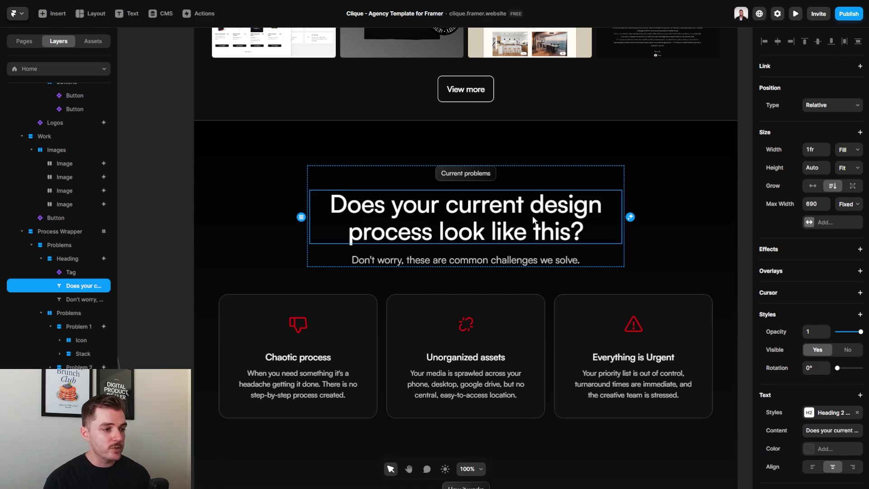
# - In Assets, try Sarina and another script font on Heading 2, then undo it
pyautogui.click(93, 41)
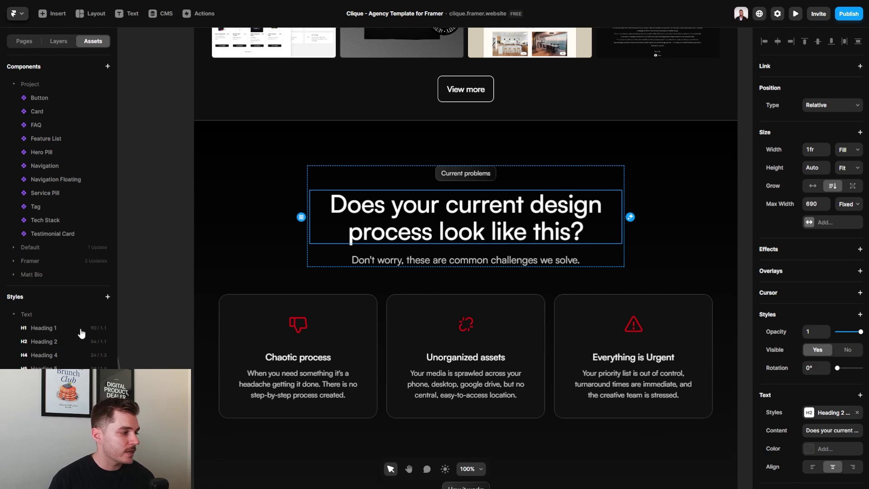
pyautogui.press('Escape')
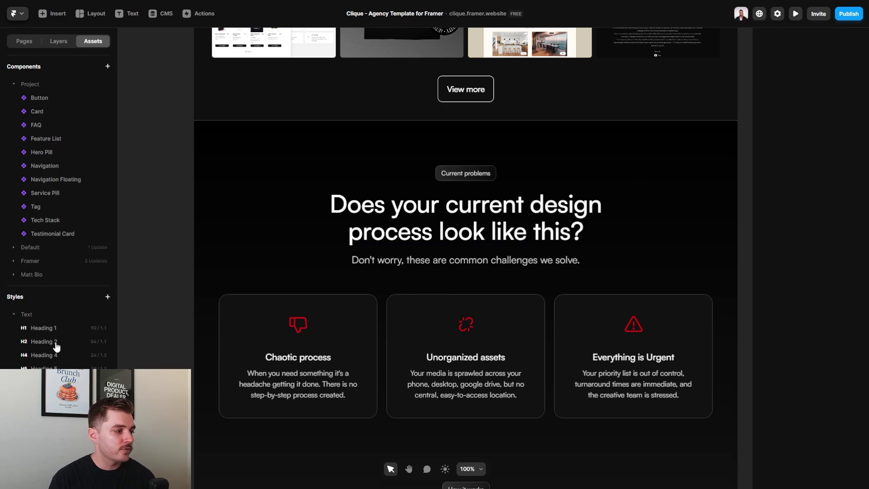
pyautogui.click(56, 345)
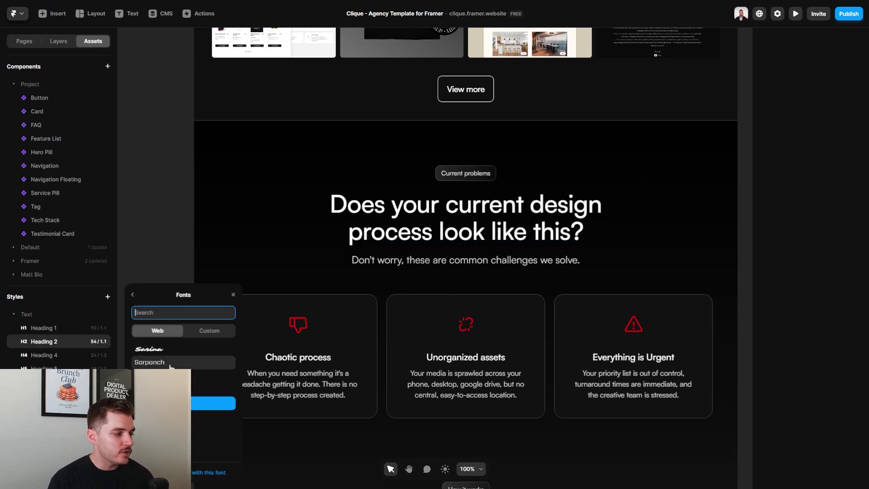
pyautogui.click(149, 349)
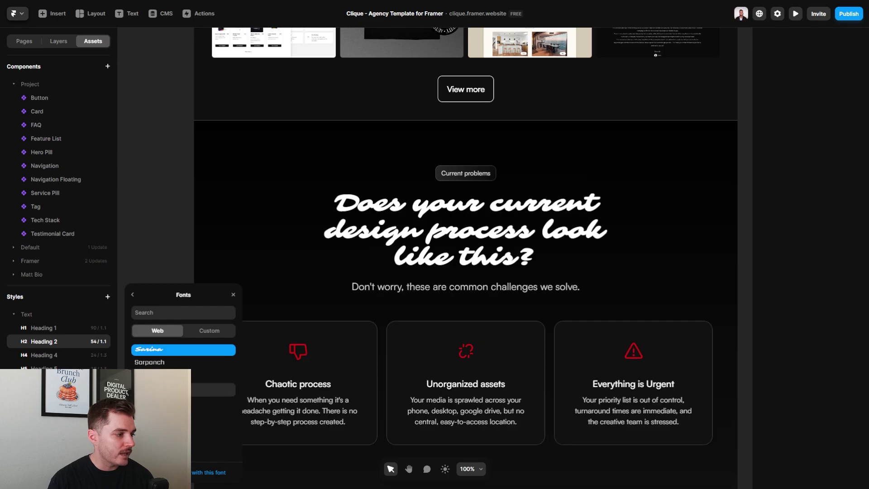
pyautogui.click(158, 389)
pyautogui.scroll(-5, 447, 227)
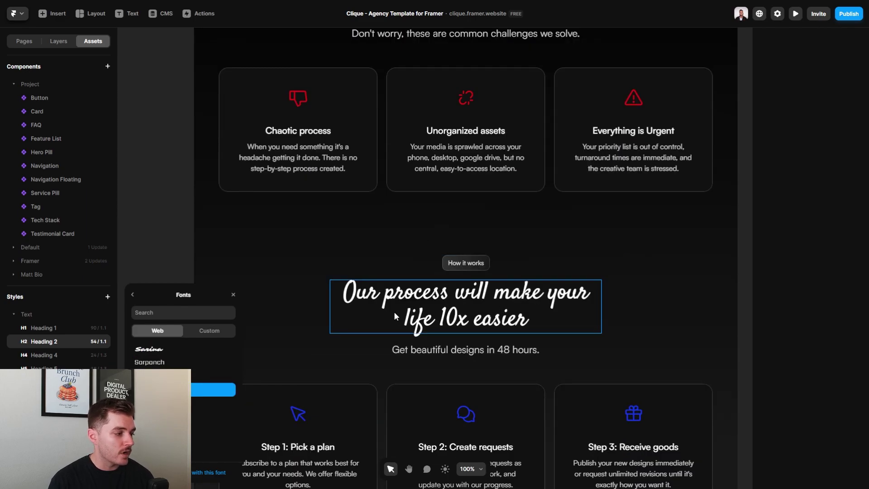
pyautogui.hotkey('ctrl', 'z')
pyautogui.hotkey('ctrl', 'z')
pyautogui.scroll(-3, 159, 238)
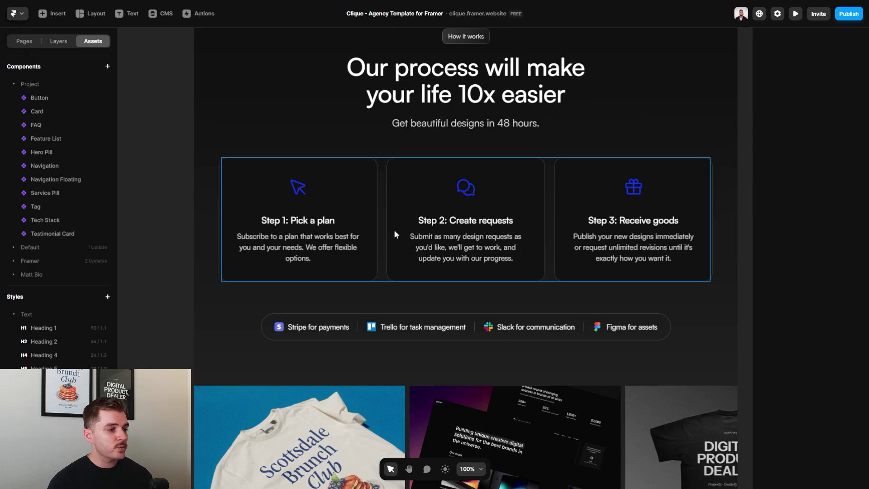
pyautogui.scroll(2, 634, 271)
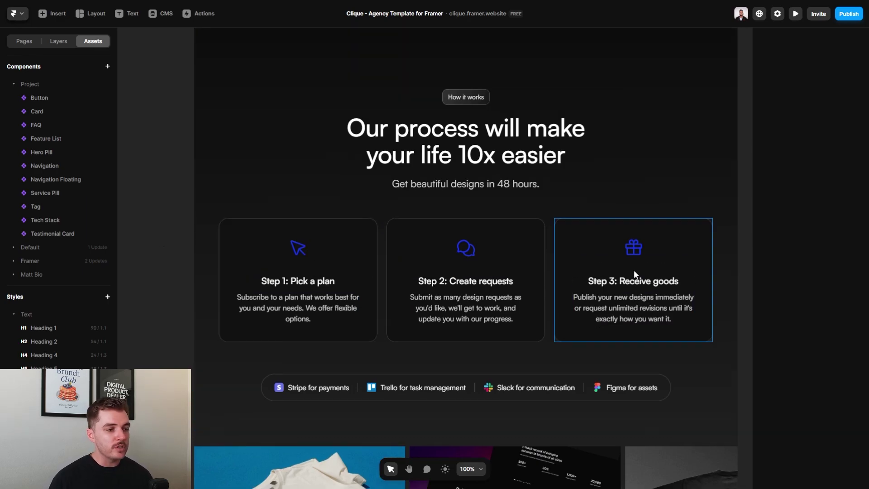
pyautogui.scroll(-5, 631, 274)
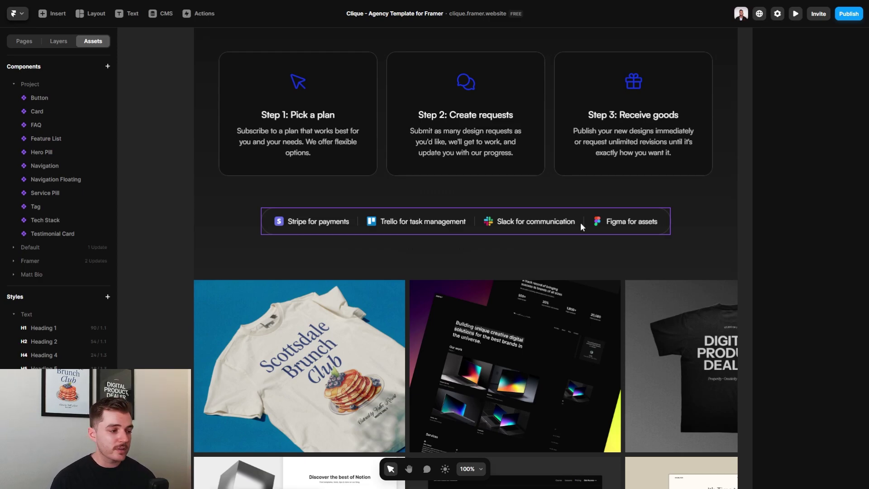
# - Select the Top Ticker and pan out to the off-page Portfolio frames
pyautogui.click(580, 222)
pyautogui.scroll(-3, 580, 222)
pyautogui.scroll(-5, 360, 238)
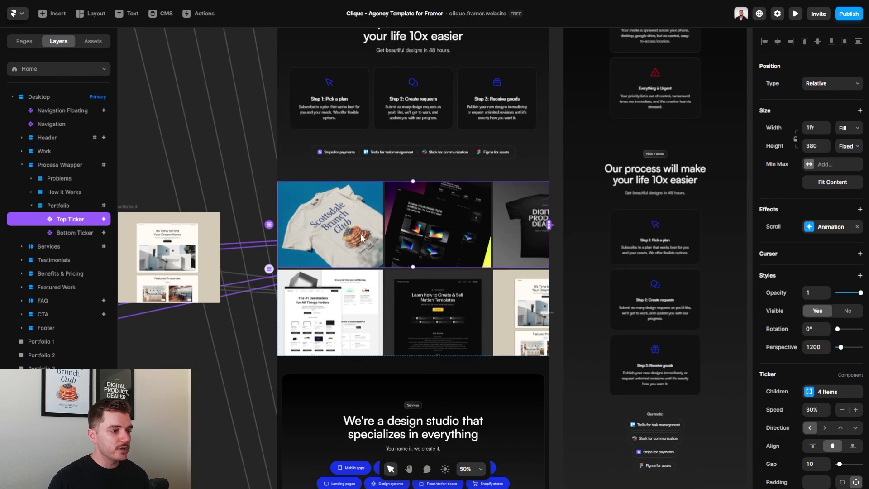
pyautogui.hscroll(-5, 360, 234)
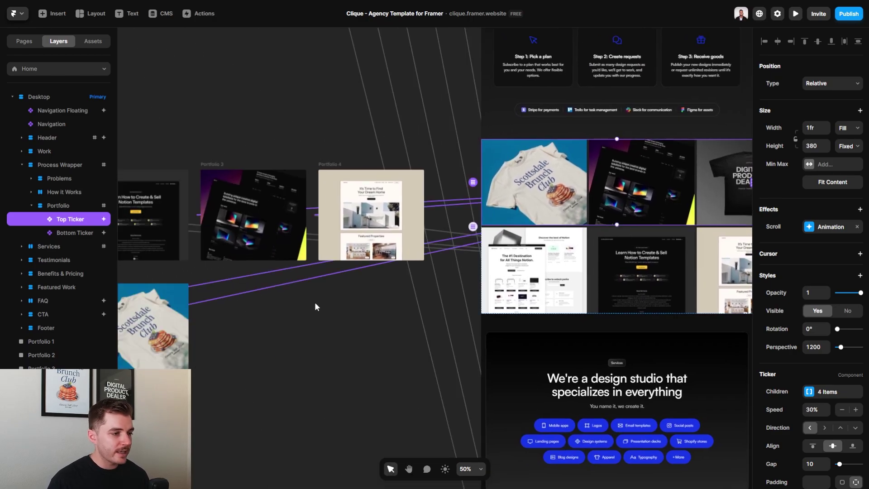
pyautogui.hscroll(-10, 314, 303)
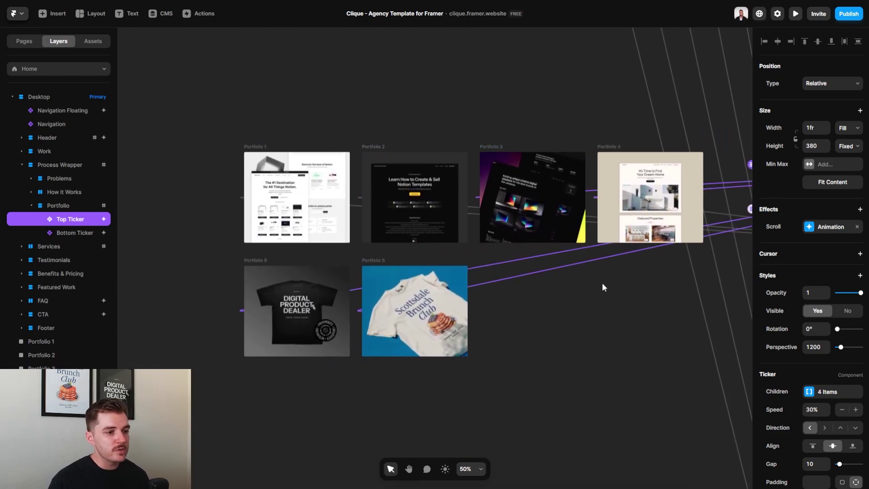
pyautogui.moveTo(602, 284); pyautogui.dragTo(300, 310)
pyautogui.hscroll(-5, 421, 274)
pyautogui.scroll(-2, 421, 275)
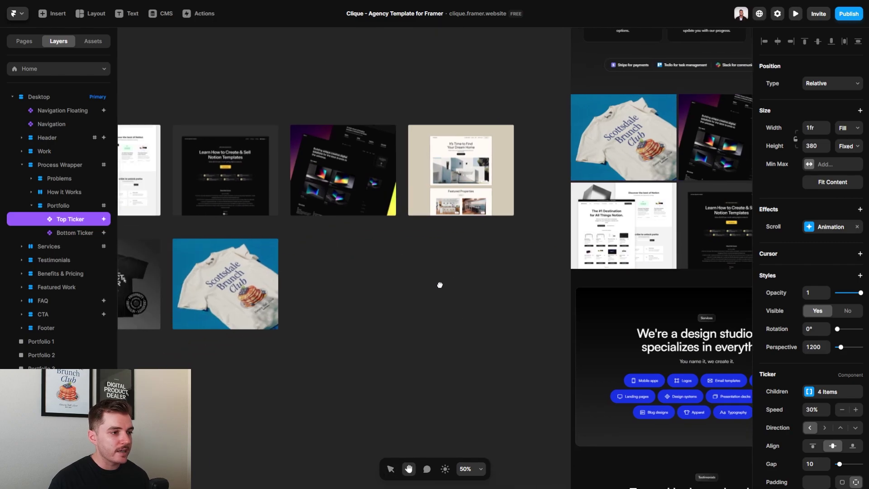
# - Check Portfolio 5's image fill without editing it, then navigate back to Services
pyautogui.click(186, 243)
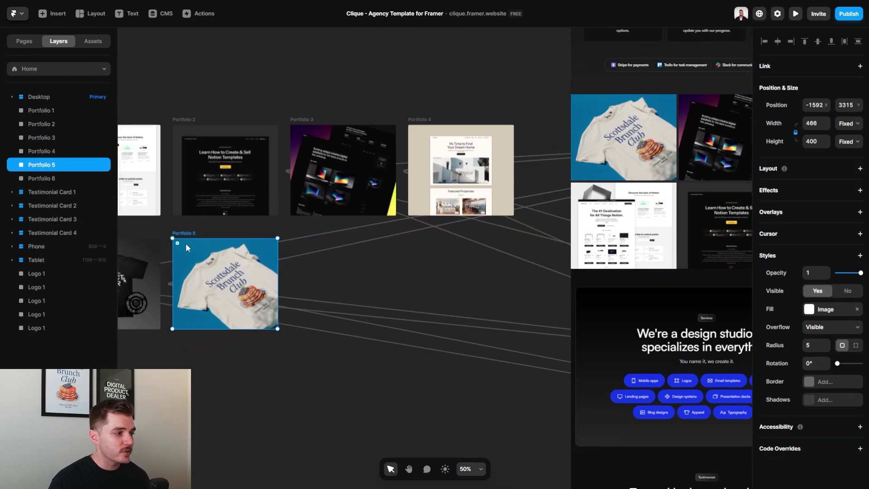
pyautogui.click(819, 312)
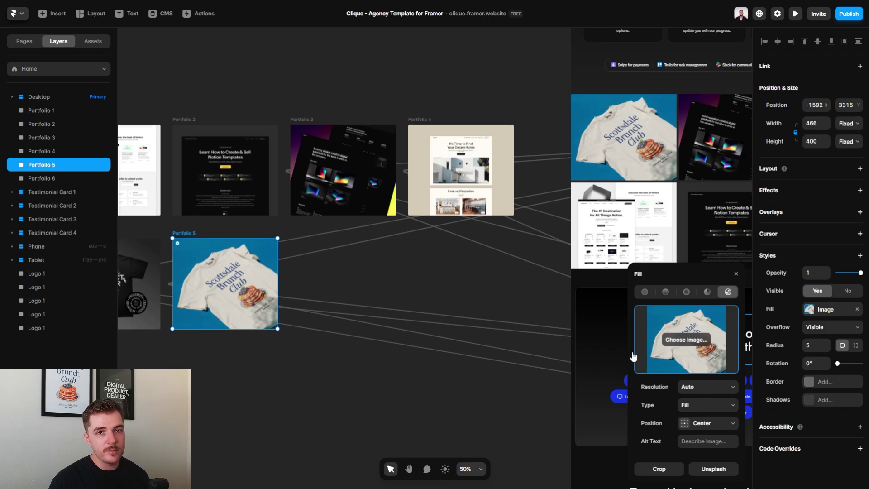
pyautogui.click(472, 393)
pyautogui.hscroll(5, 553, 220)
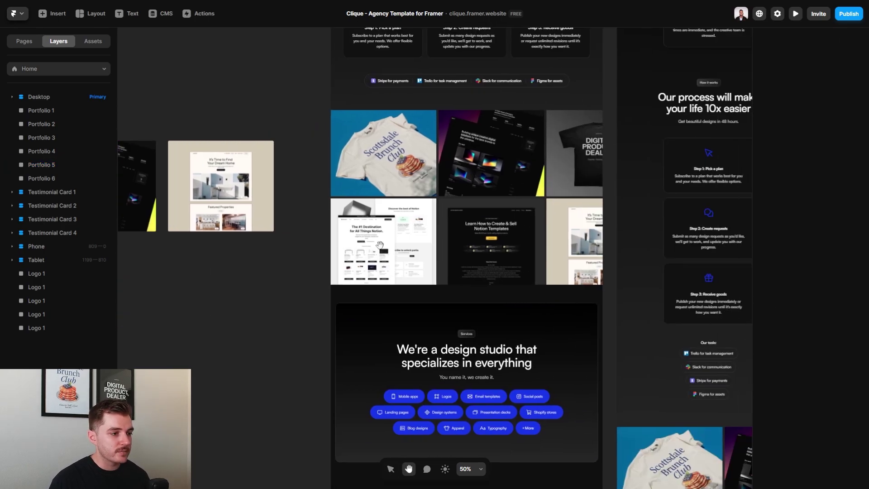
pyautogui.scroll(4, 466, 329)
pyautogui.scroll(-2, 521, 327)
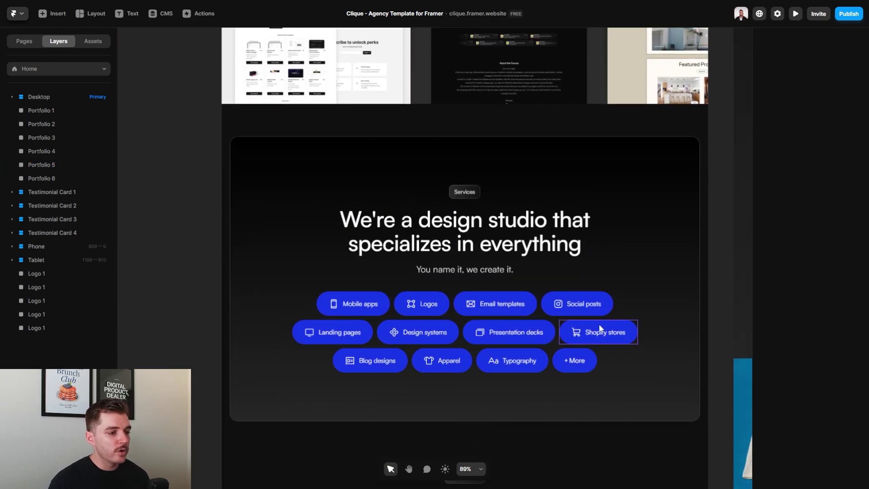
pyautogui.click(653, 325)
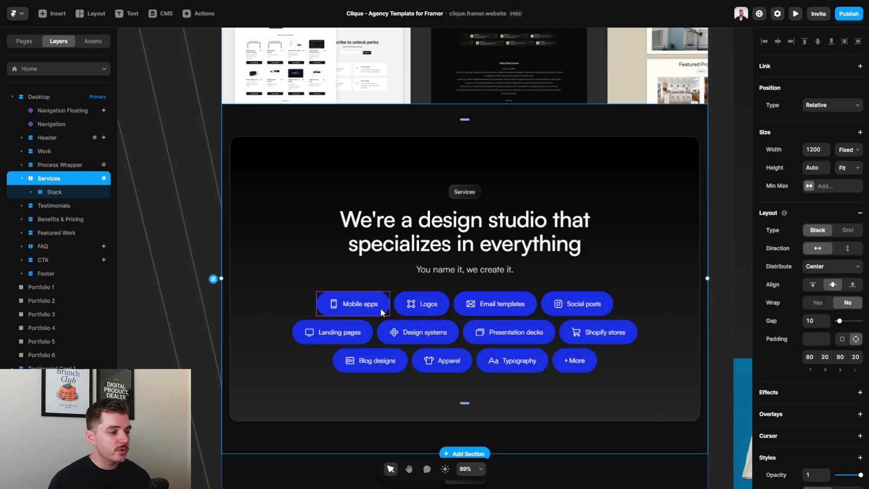
pyautogui.click(380, 307)
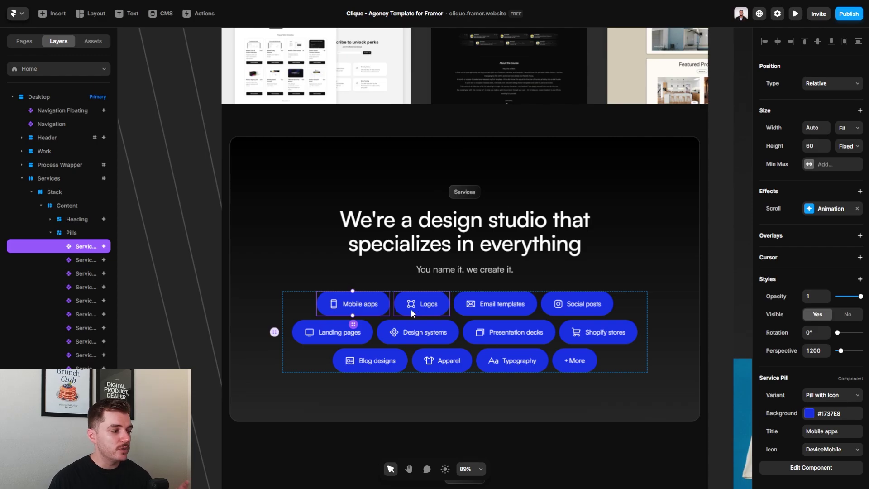
pyautogui.scroll(-2, 796, 398)
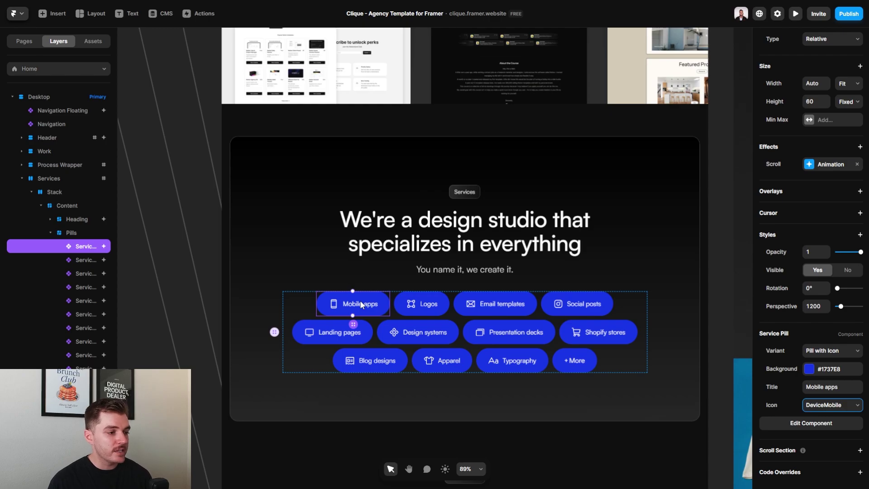
pyautogui.scroll(-7, 359, 300)
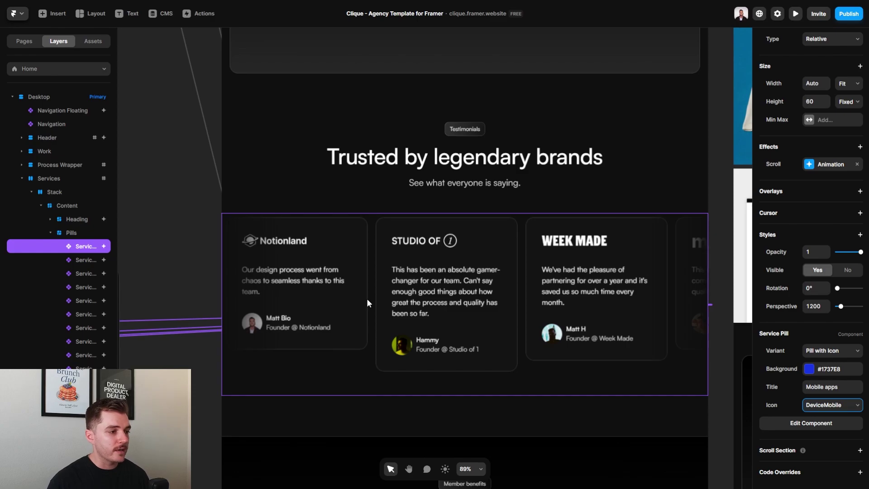
pyautogui.click(165, 242)
pyautogui.hscroll(-10, 262, 243)
pyautogui.hscroll(-5, 264, 236)
pyautogui.hscroll(2, 264, 236)
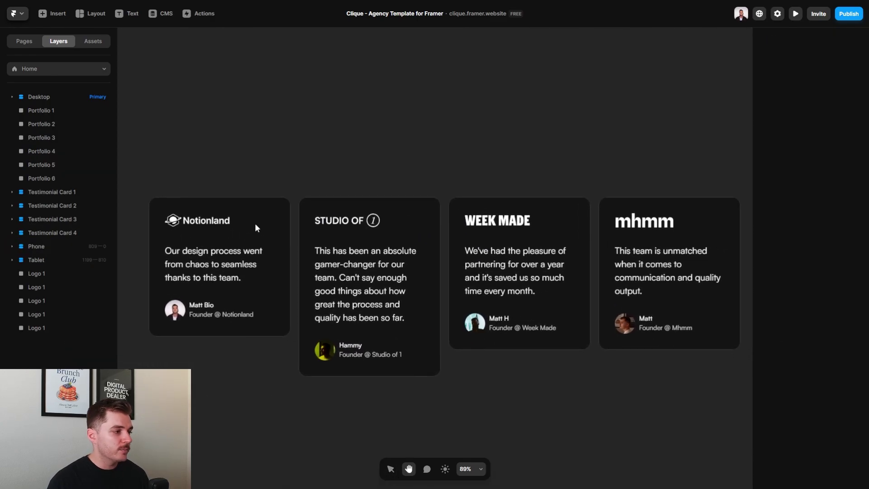
pyautogui.click(209, 225)
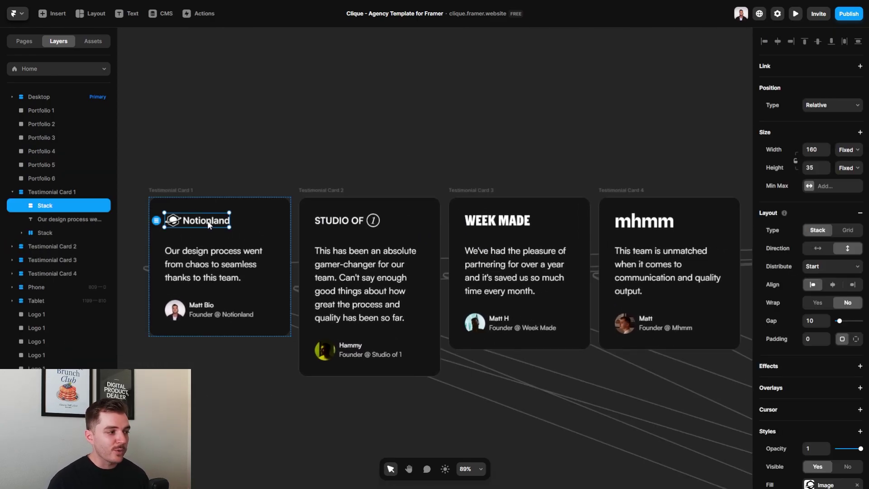
pyautogui.scroll(-4, 806, 311)
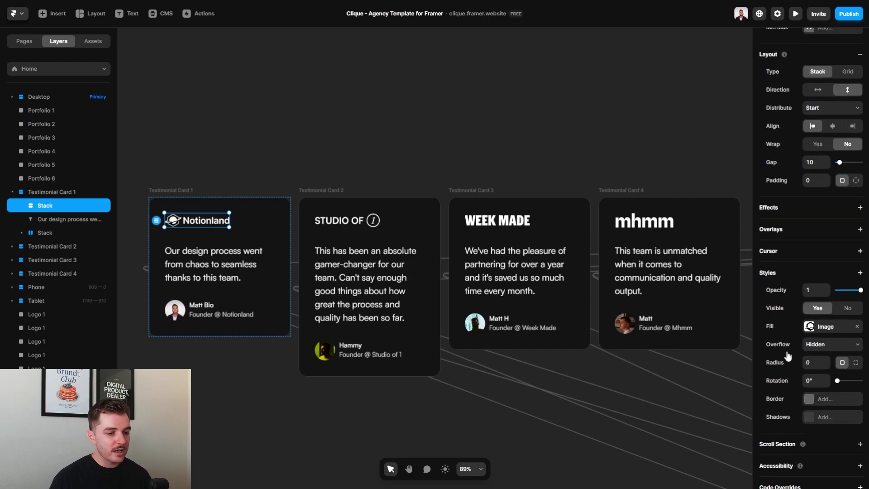
pyautogui.click(823, 311)
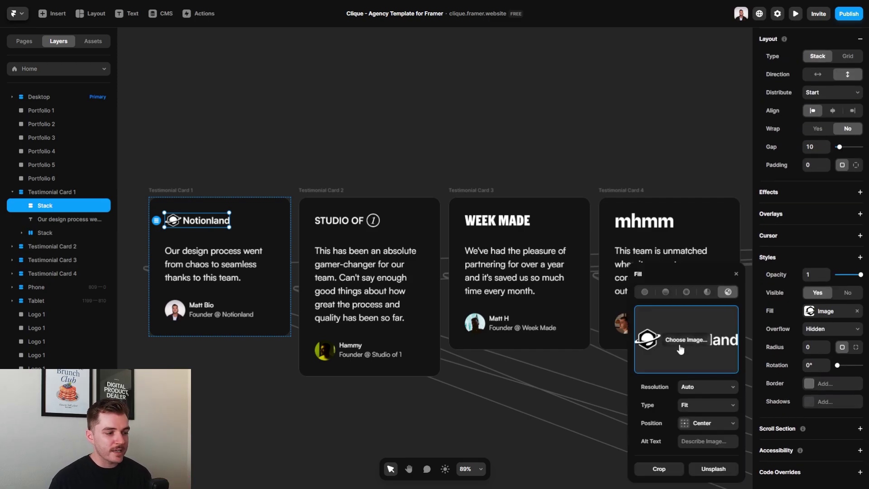
pyautogui.click(191, 263)
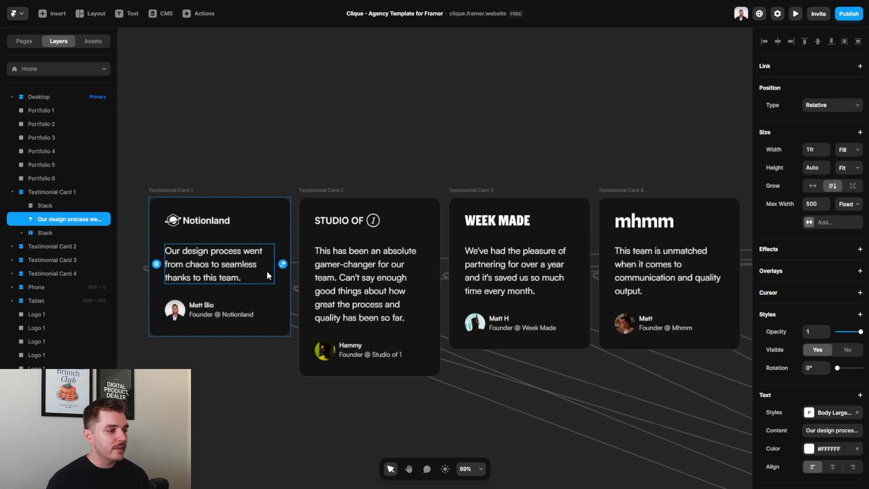
pyautogui.click(481, 122)
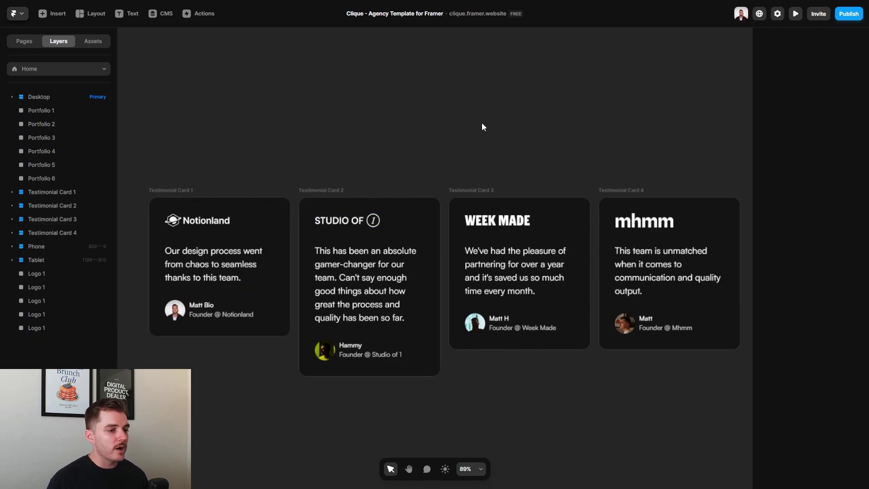
pyautogui.press('h')
pyautogui.hscroll(7, 623, 210)
pyautogui.scroll(-3, 622, 210)
pyautogui.scroll(-3, 529, 215)
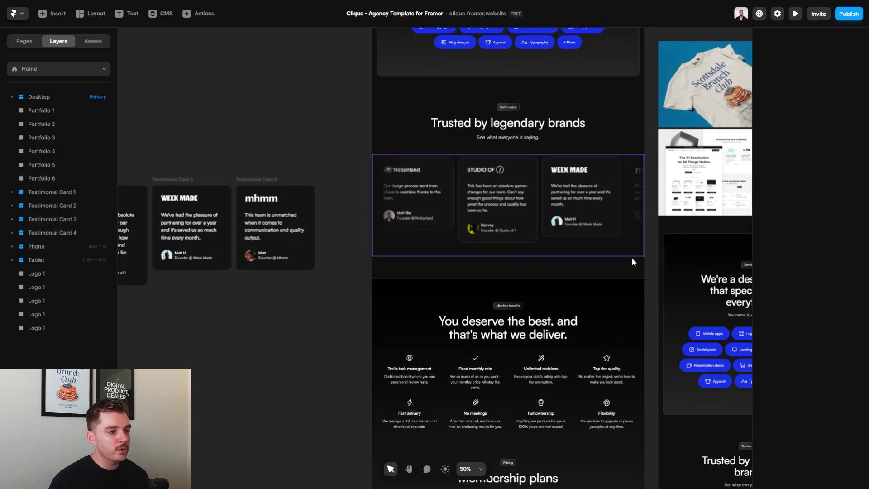
pyautogui.moveTo(641, 246); pyautogui.dragTo(405, 128)
pyautogui.scroll(-4, 495, 252)
pyautogui.press('v')
pyautogui.scroll(5, 495, 252)
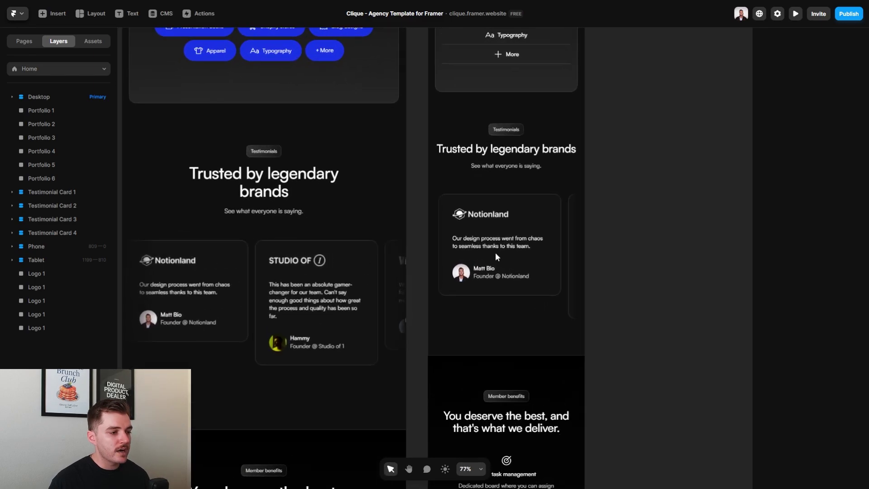
pyautogui.scroll(-5, 445, 255)
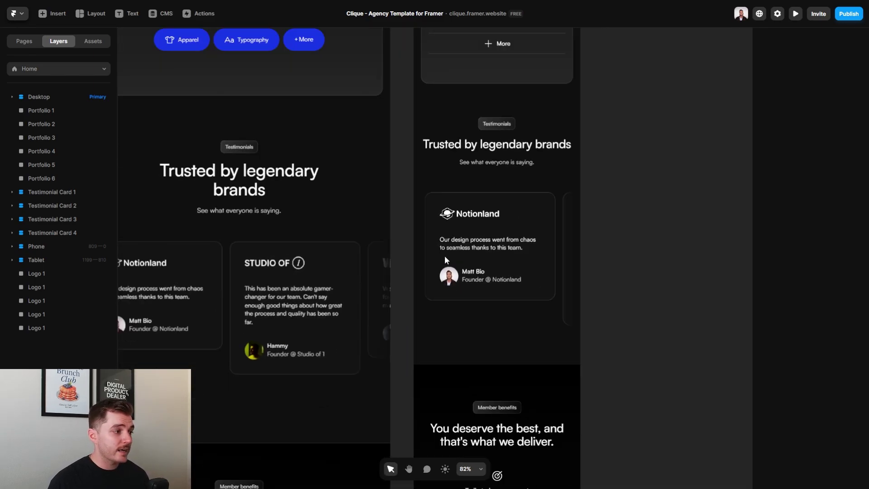
pyautogui.scroll(-2, 437, 259)
pyautogui.moveTo(258, 158); pyautogui.dragTo(488, 246)
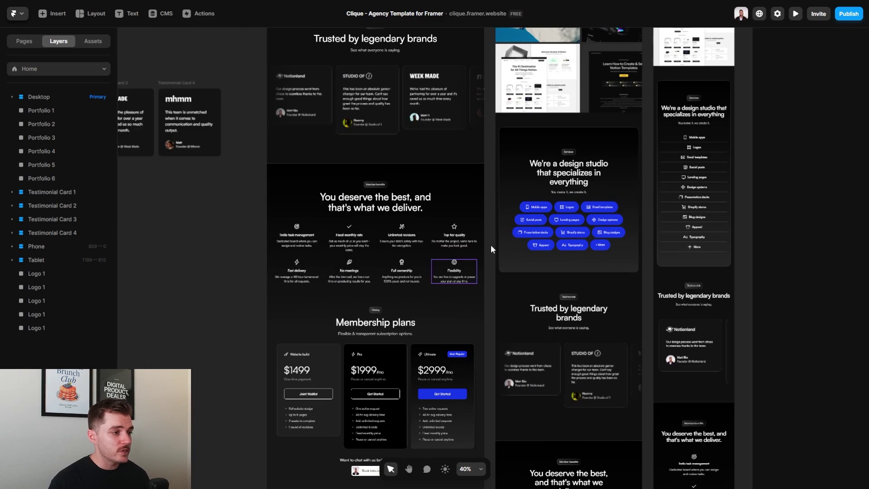
pyautogui.scroll(5, 372, 145)
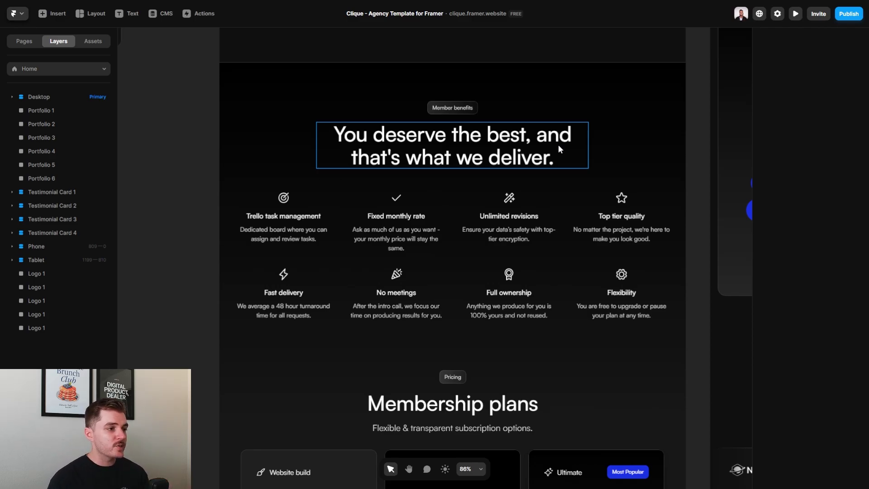
pyautogui.scroll(-6, 221, 237)
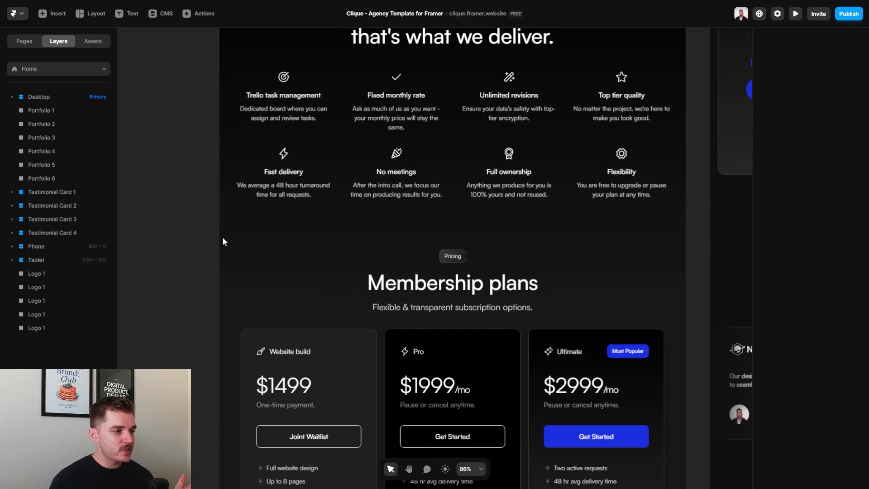
pyautogui.scroll(-1, 221, 237)
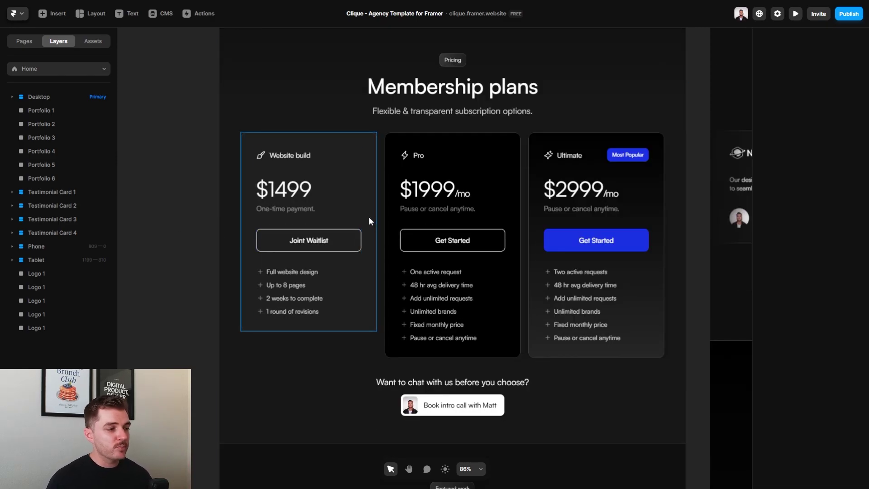
pyautogui.click(341, 238)
pyautogui.click(622, 239)
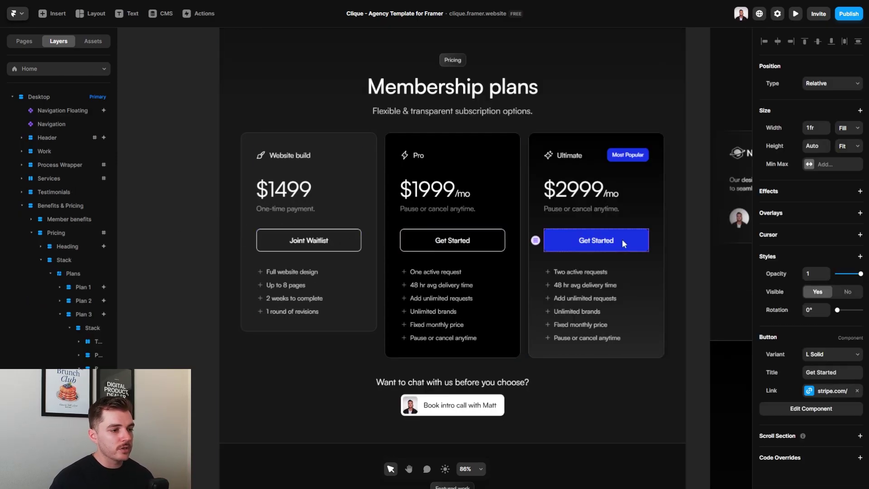
pyautogui.click(691, 248)
pyautogui.scroll(-3, 514, 264)
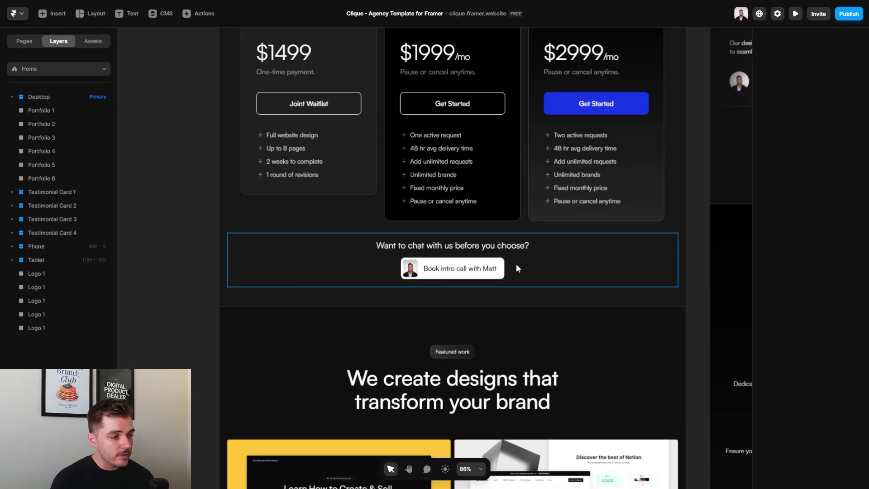
pyautogui.click(466, 268)
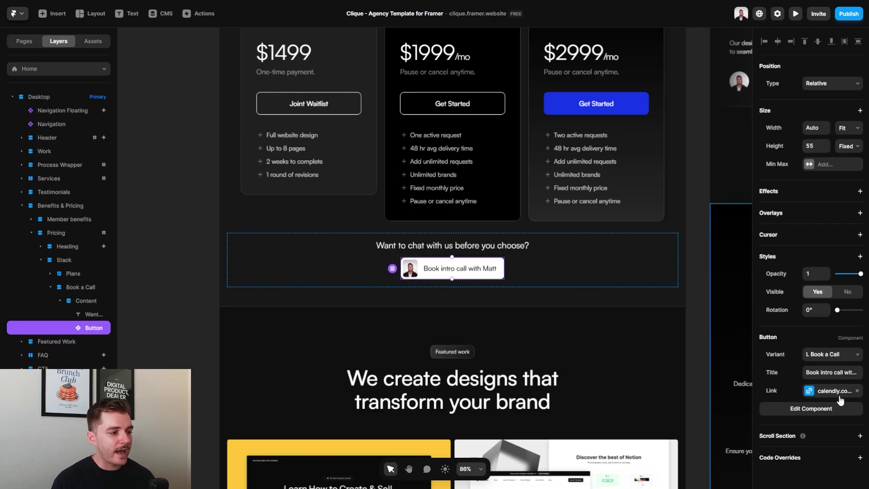
pyautogui.scroll(-4, 506, 274)
pyautogui.scroll(-7, 507, 338)
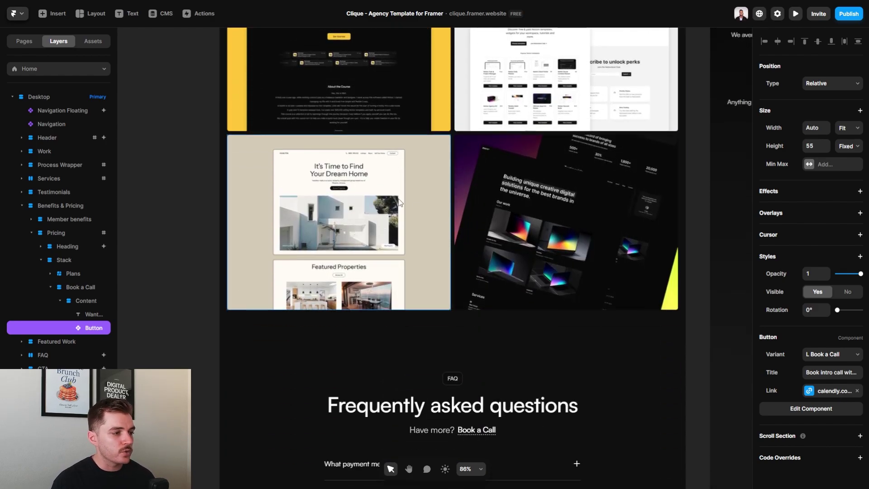
pyautogui.click(398, 202)
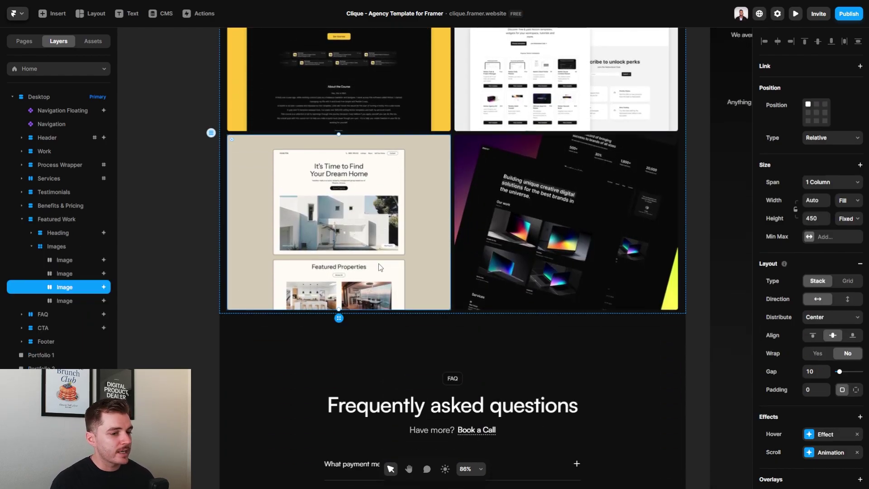
pyautogui.scroll(-5, 814, 317)
pyautogui.scroll(-6, 457, 294)
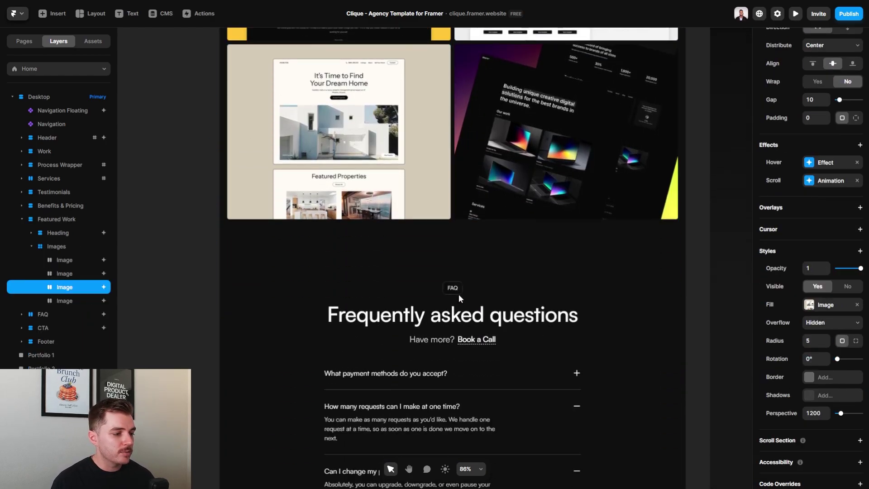
pyautogui.click(545, 240)
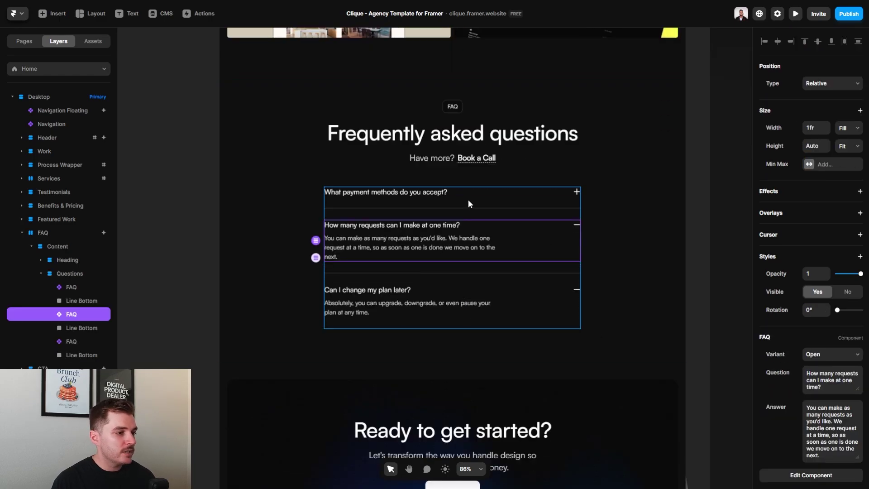
pyautogui.click(493, 193)
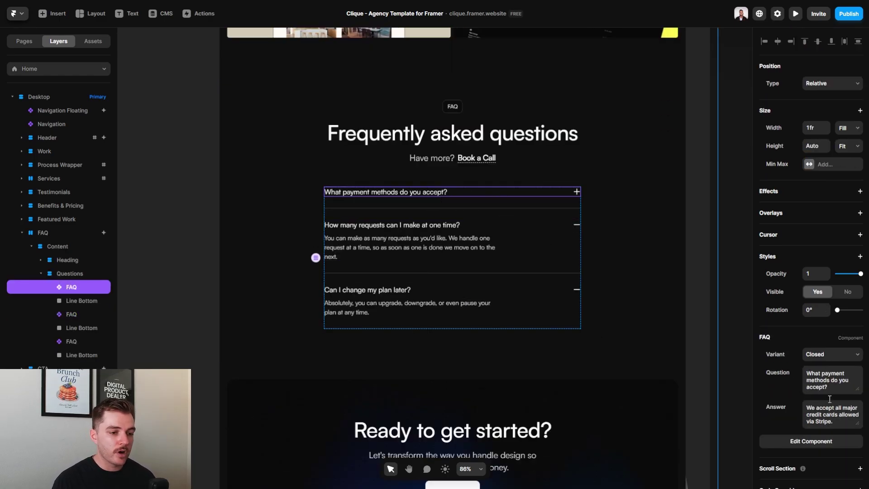
pyautogui.scroll(-4, 499, 278)
pyautogui.click(492, 282)
pyautogui.scroll(-2, 492, 281)
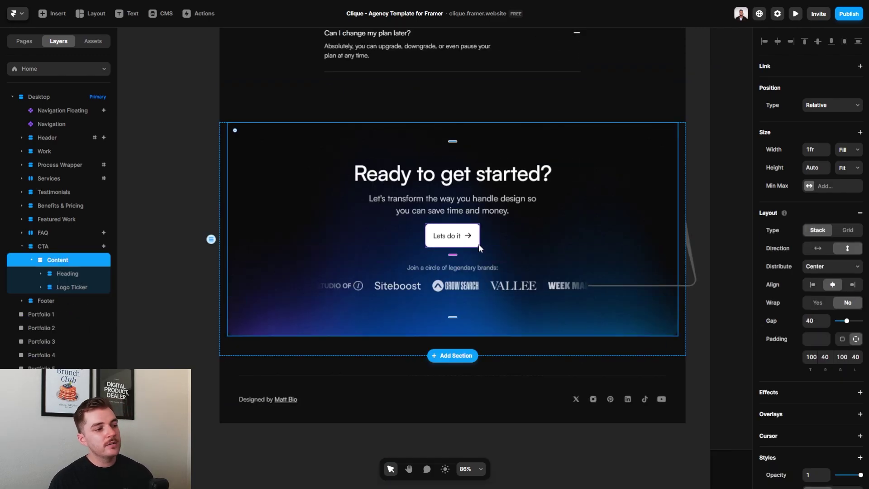
pyautogui.click(143, 193)
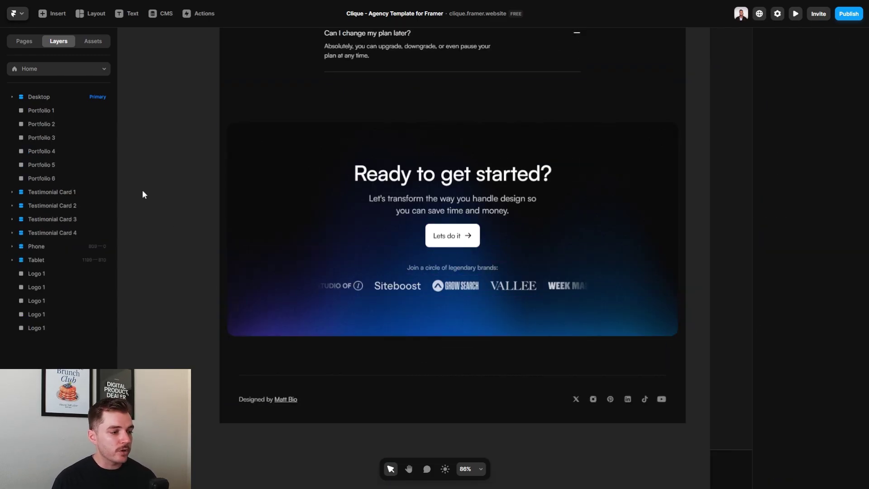
# - Preview the customized Clique site with Ctrl+P, scroll through it, and return to the top
pyautogui.hotkey('ctrl', 'p')
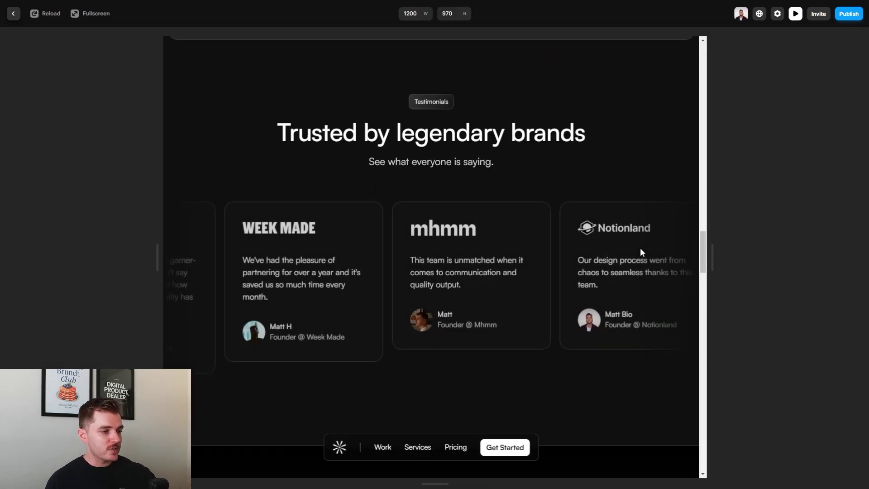
pyautogui.scroll(-3, 642, 248)
pyautogui.scroll(-5, 642, 248)
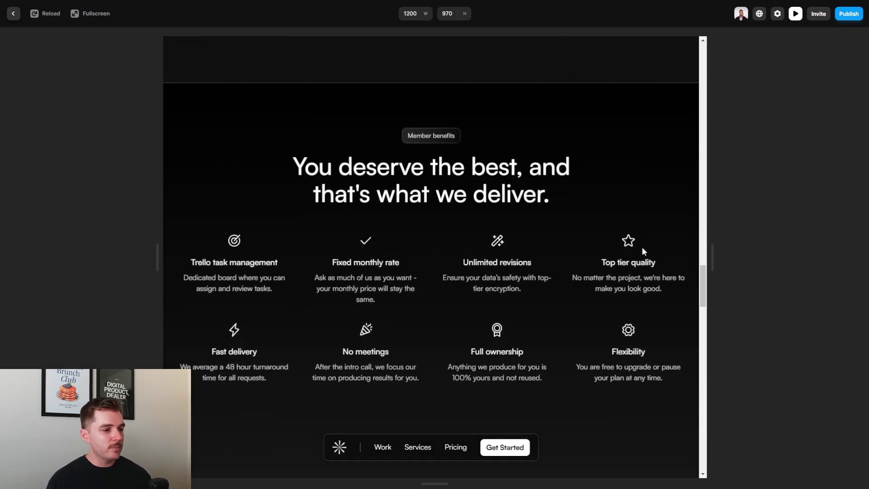
pyautogui.scroll(-4, 642, 248)
pyautogui.scroll(-4, 645, 252)
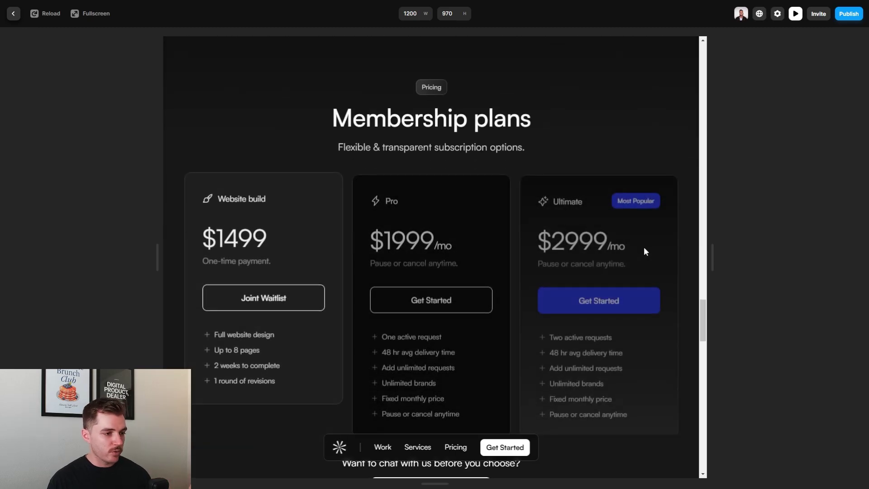
pyautogui.scroll(-8, 666, 257)
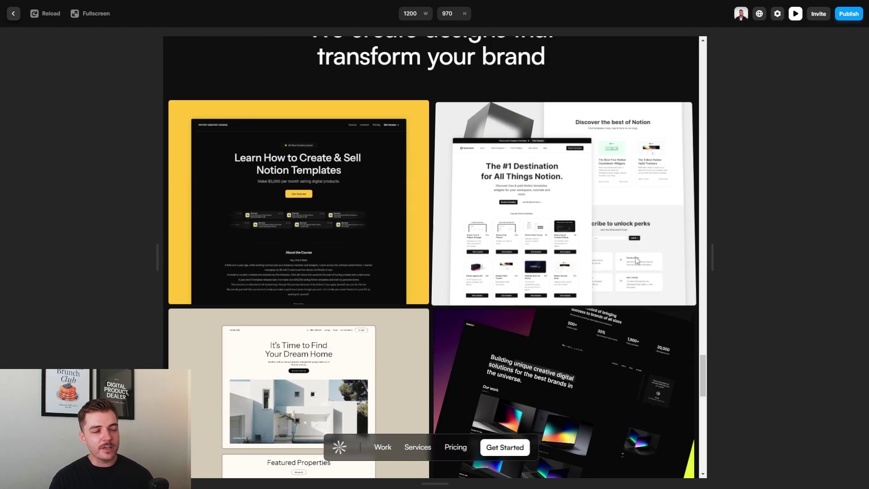
pyautogui.press('Home')
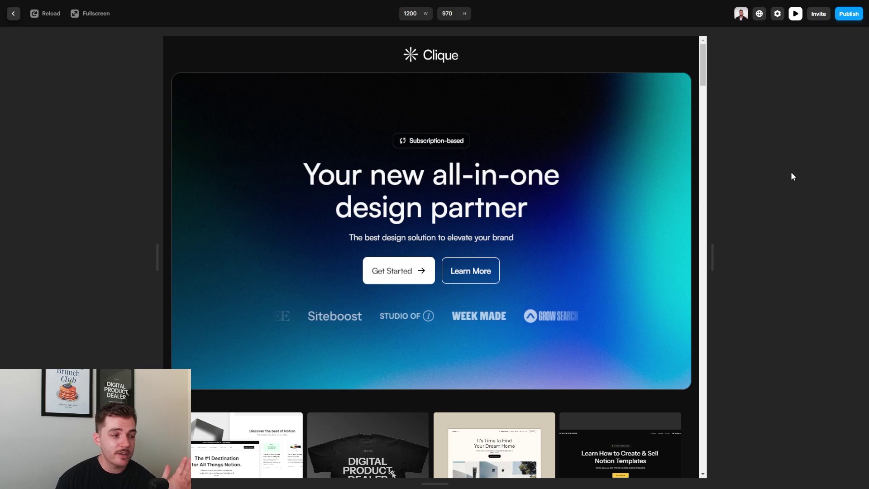